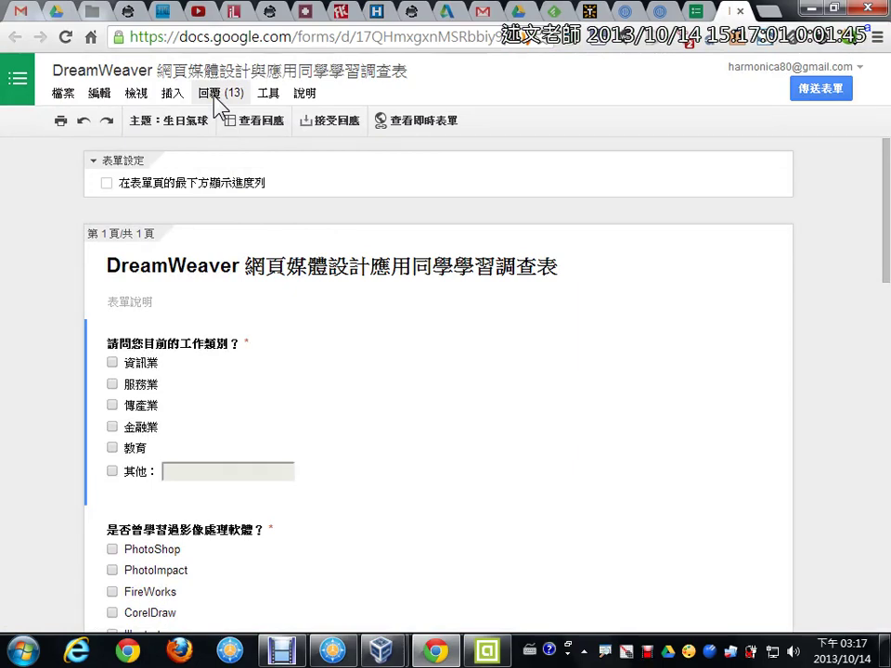
Step: Open the 回覆 (Responses) menu of the DreamWeaver survey form
click(214, 99)
Step: Show the 回應摘要 summary charts of the 13 responses and scroll through them
click(251, 160)
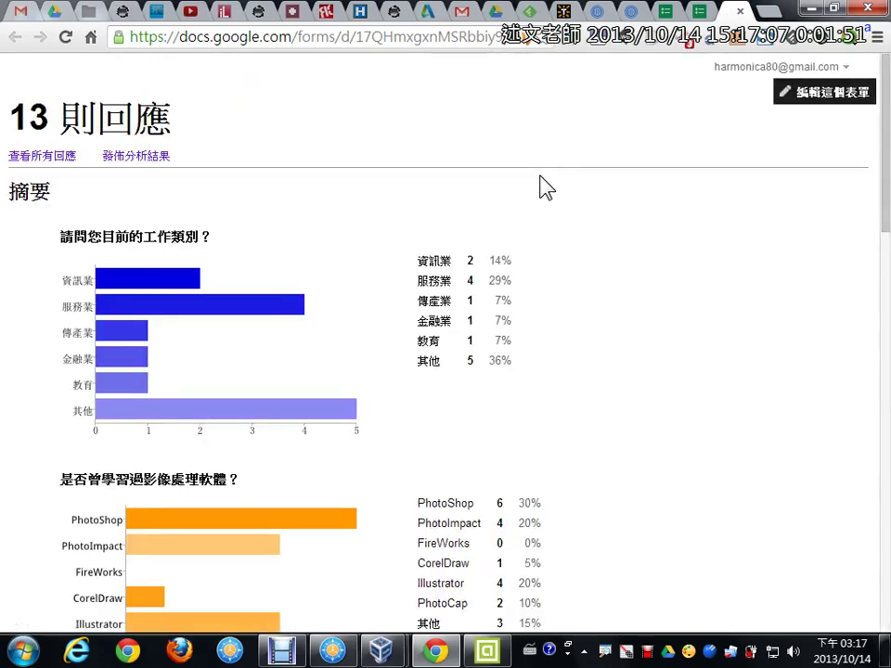
click(566, 188)
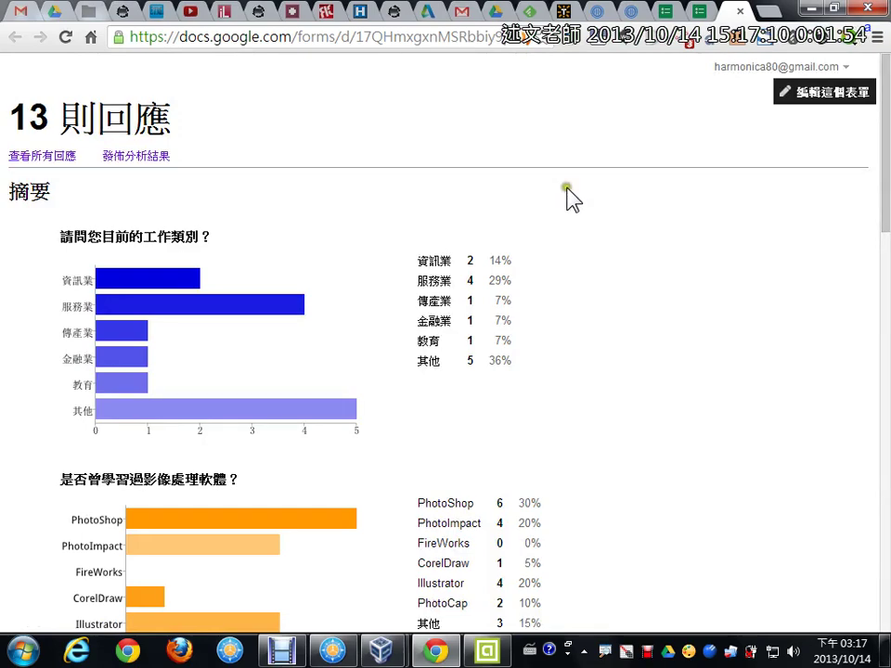
scroll(549, 327, down, 5)
click(547, 344)
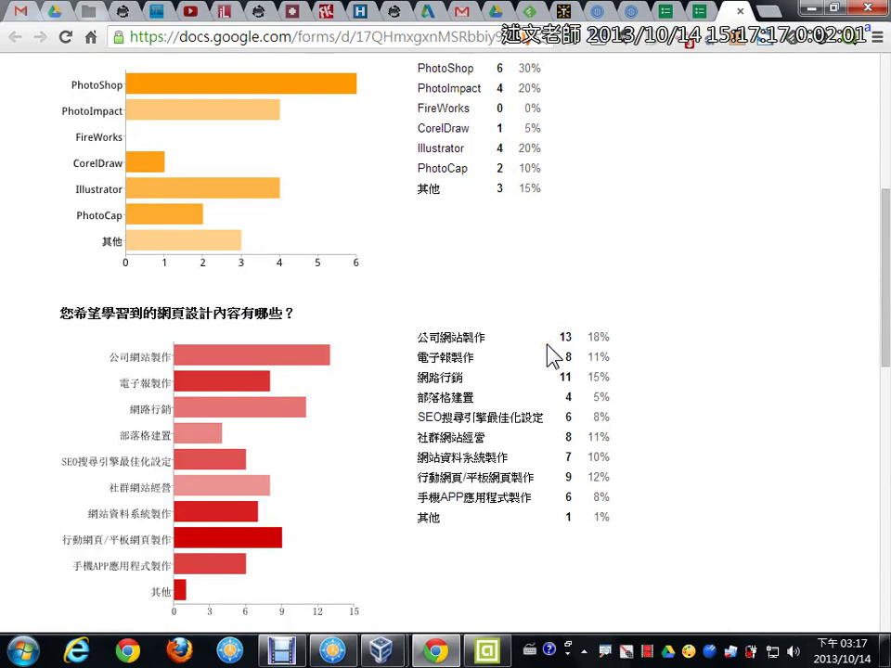
scroll(548, 350, down, 3)
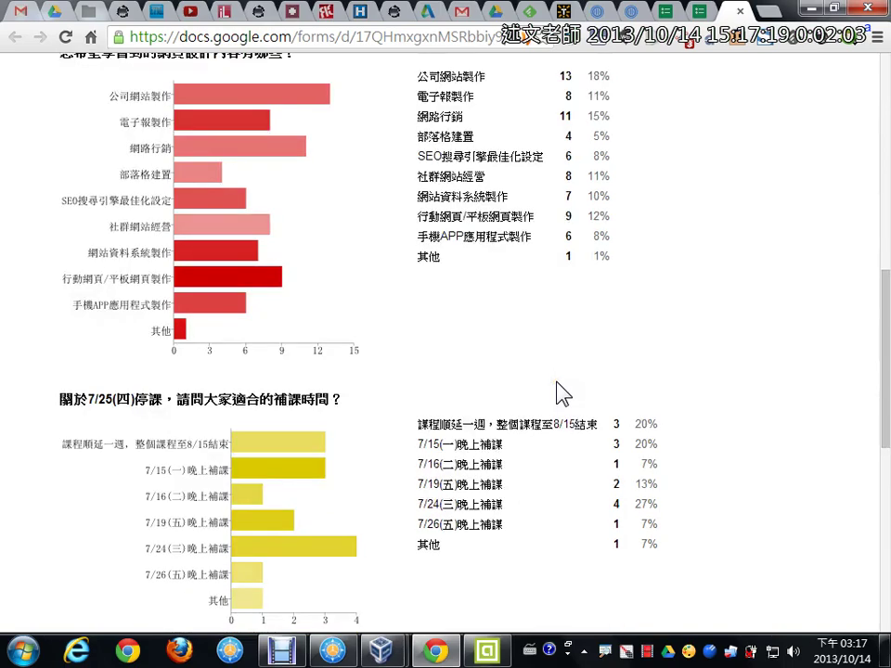
scroll(564, 388, down, 3)
scroll(571, 397, up, 4)
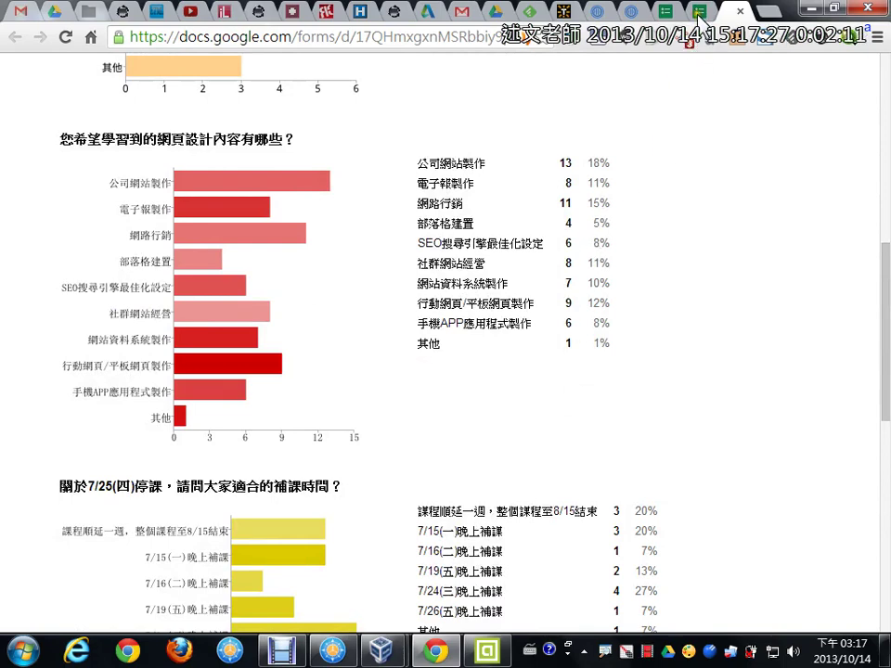
Step: From the Google Drive folder, create a new form with the 標題(藍色) blue title theme
click(499, 15)
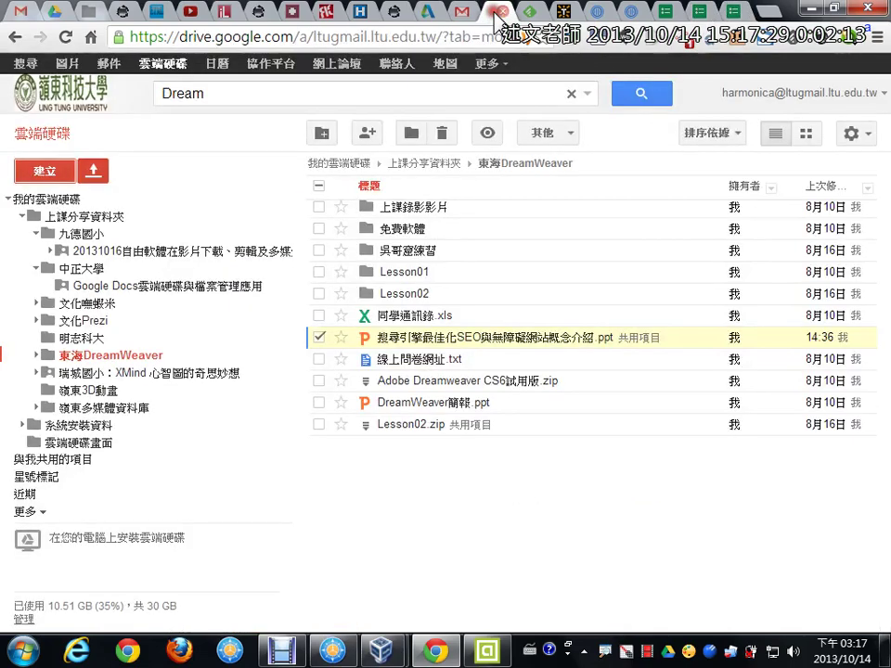
click(43, 171)
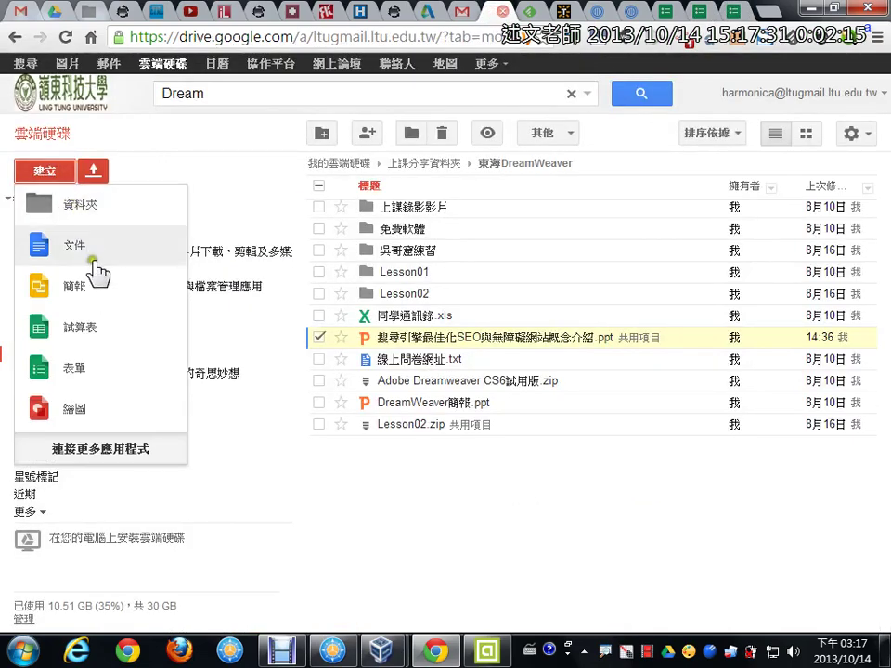
click(111, 368)
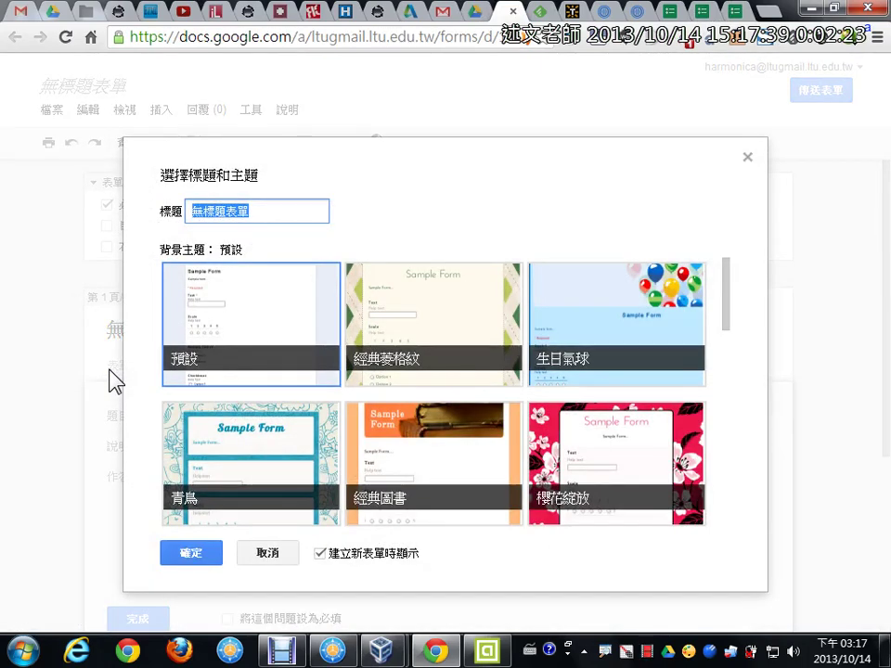
drag(726, 293, 725, 411)
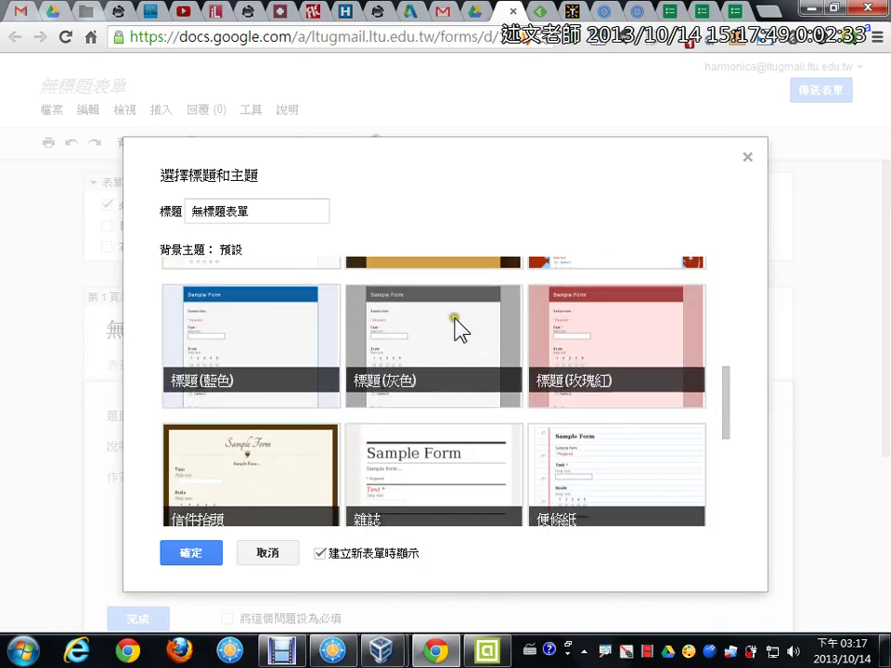
click(231, 325)
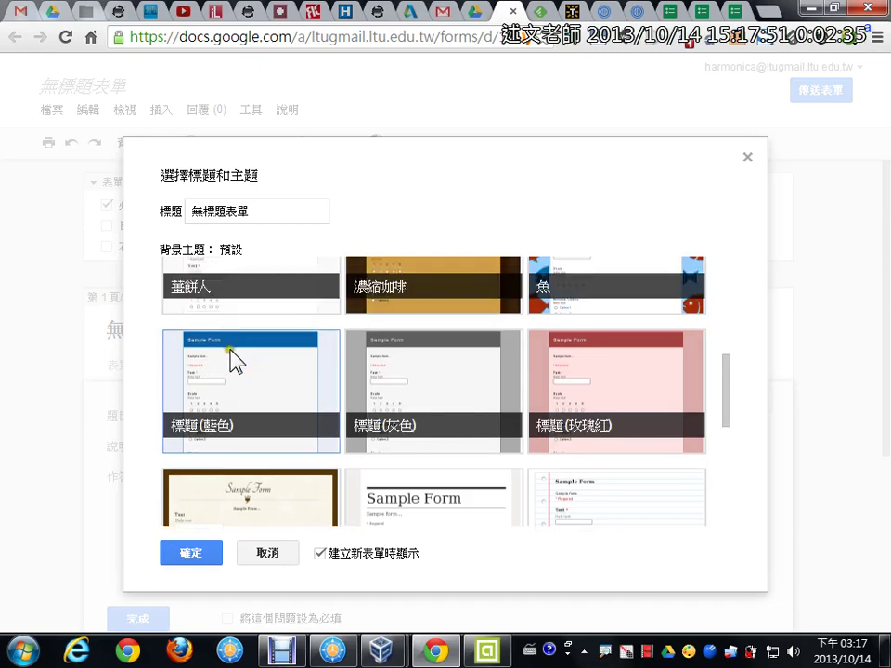
click(195, 555)
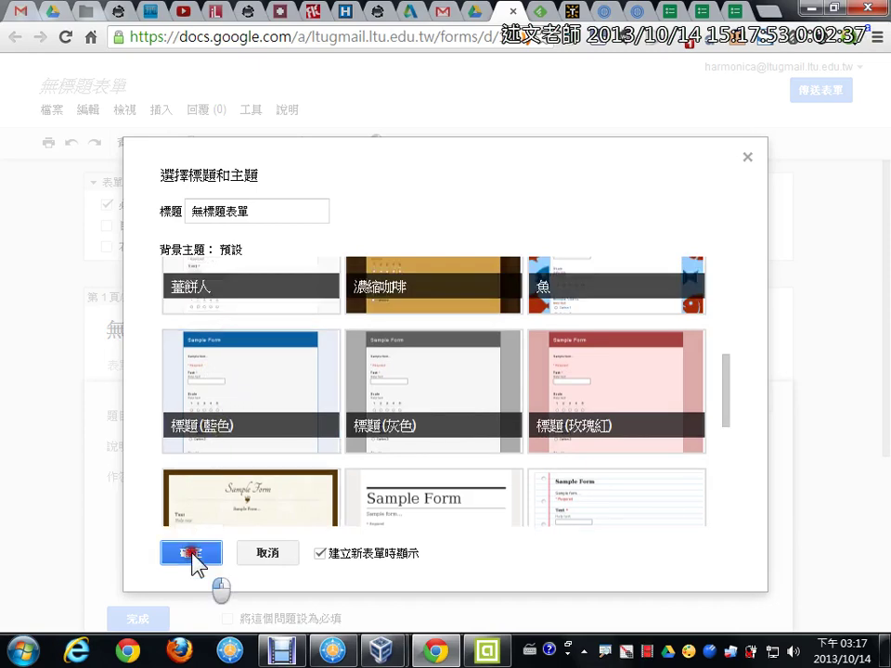
Step: Title the new form 中正線上表單 and confirm
drag(255, 211, 169, 215)
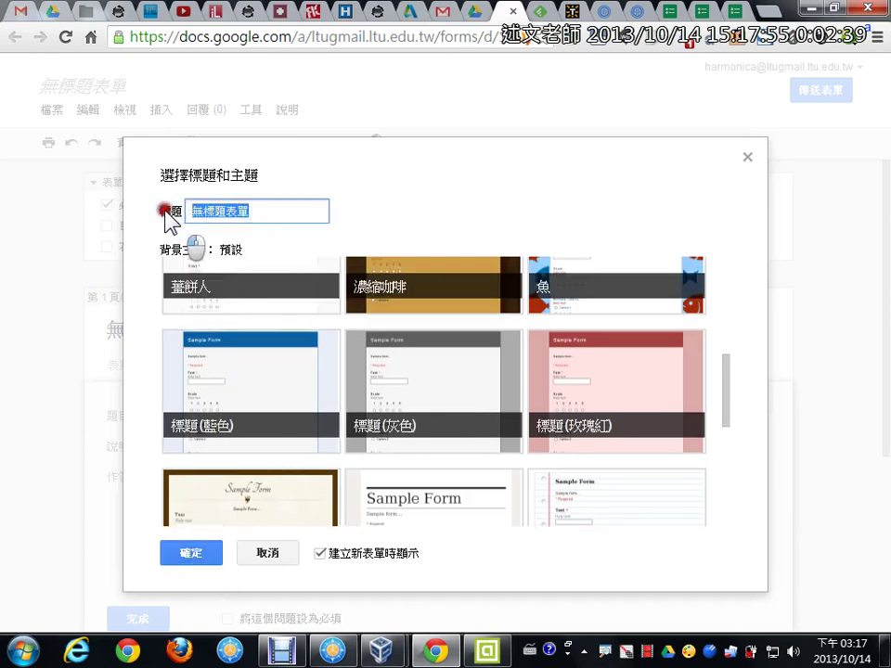
key(ctrl+space)
text(中E正線上Y)
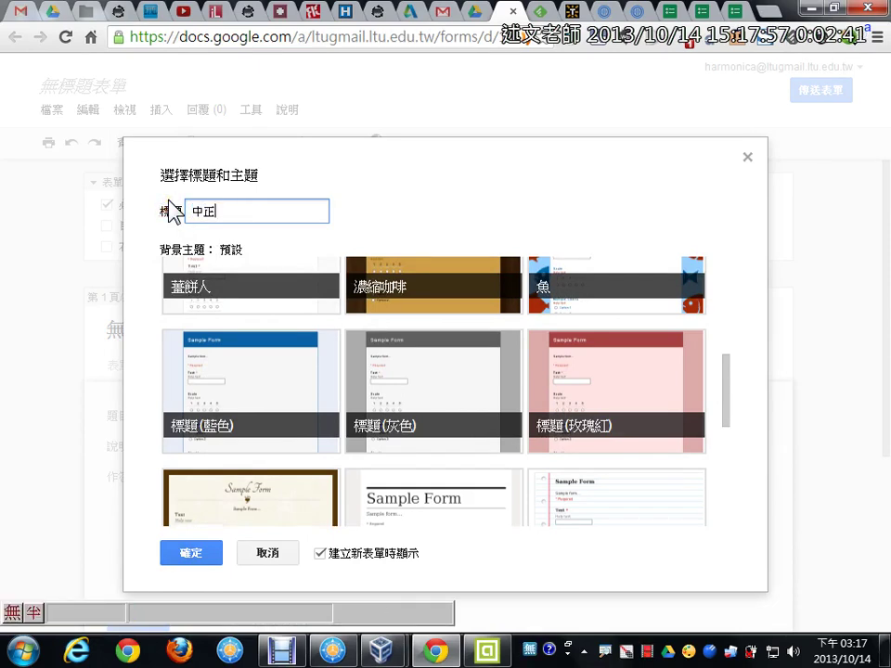
text(表單)
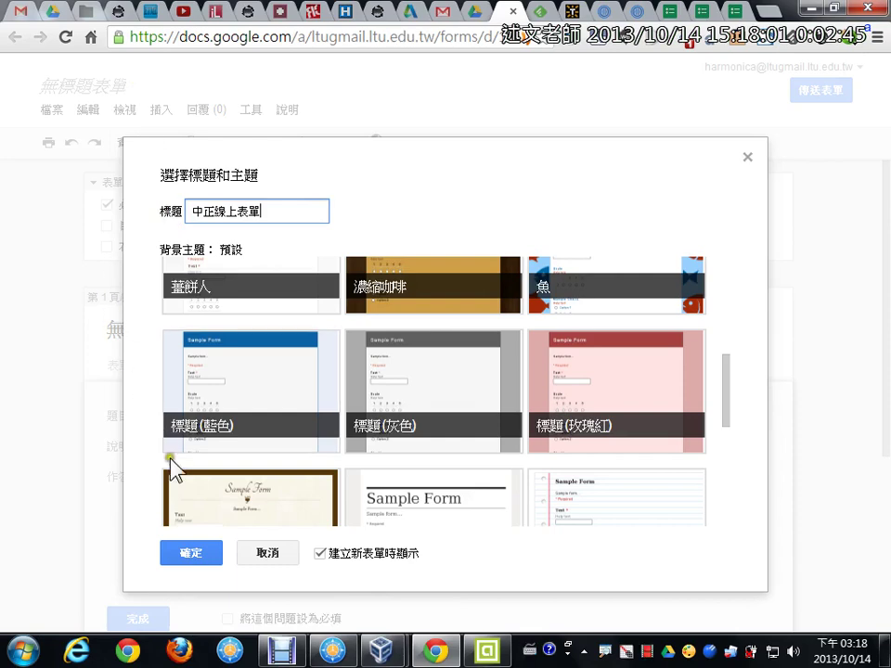
click(191, 554)
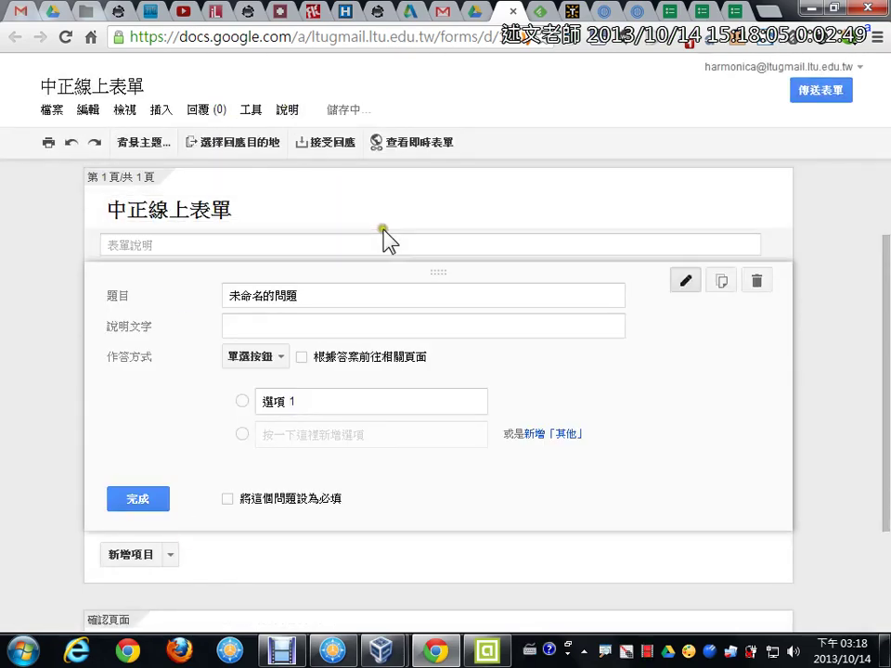
Step: Turn the first question into a required 單行文字 question titled 姓名
click(340, 295)
drag(339, 295, 168, 306)
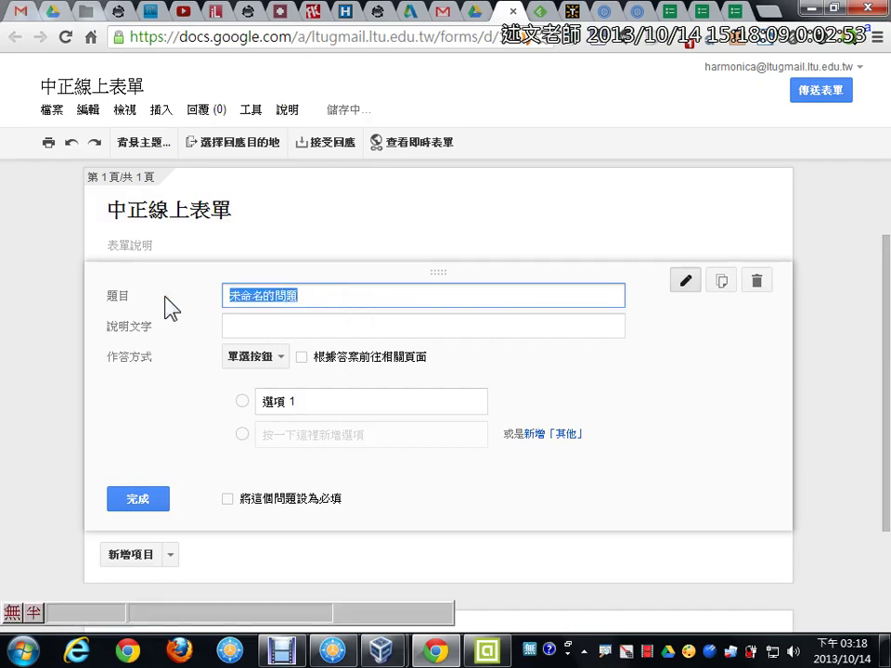
text(姓名)
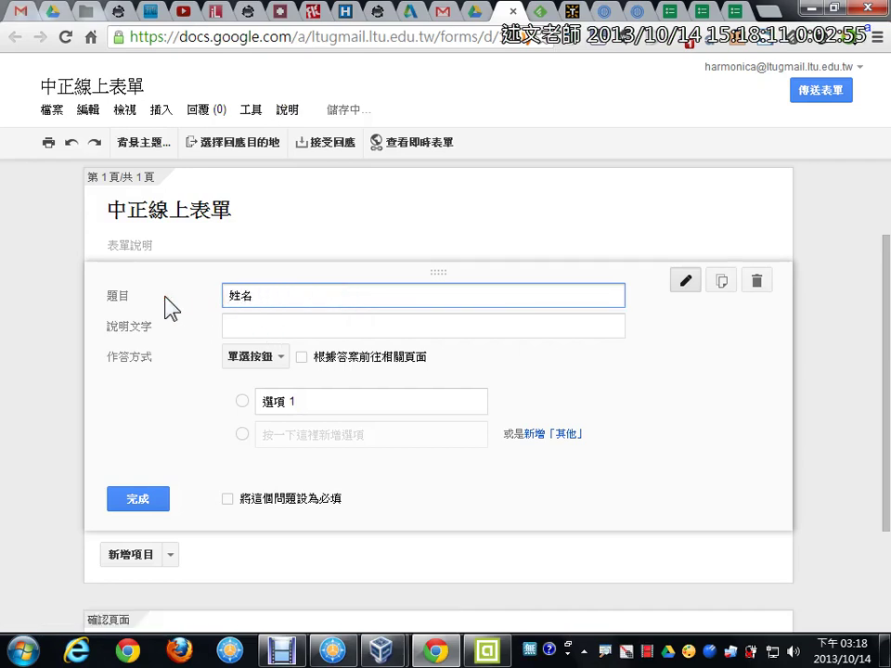
click(276, 358)
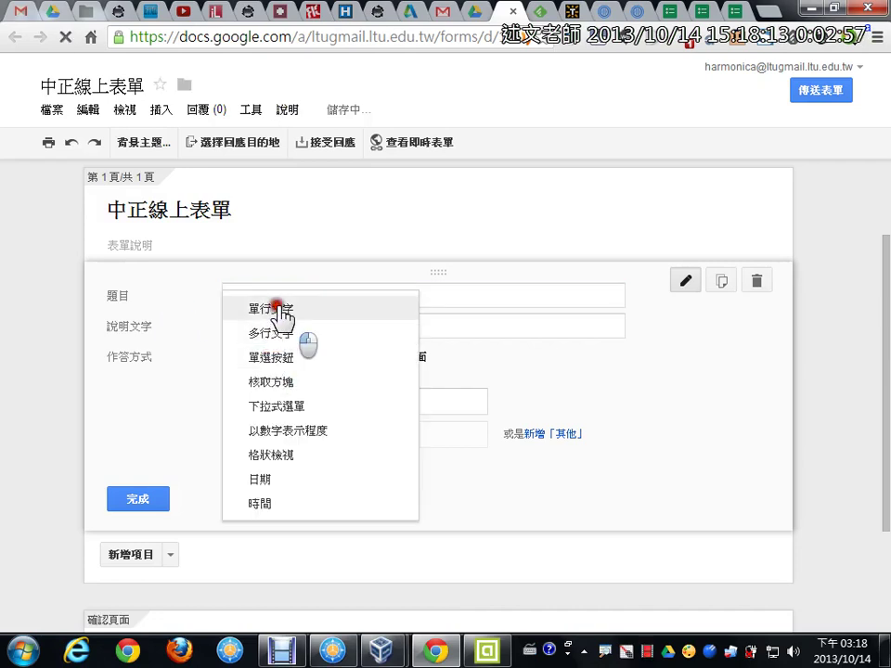
click(279, 308)
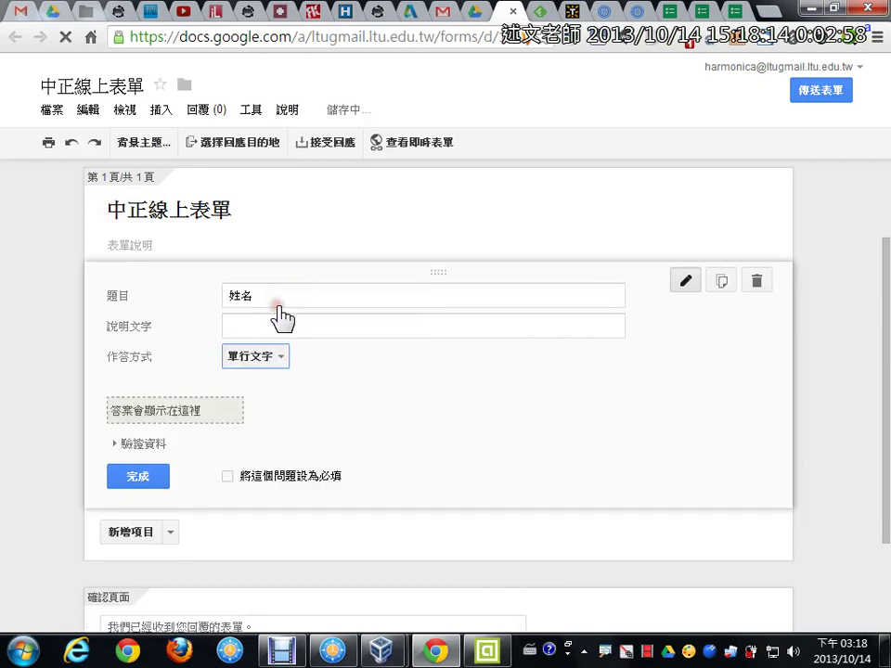
click(227, 476)
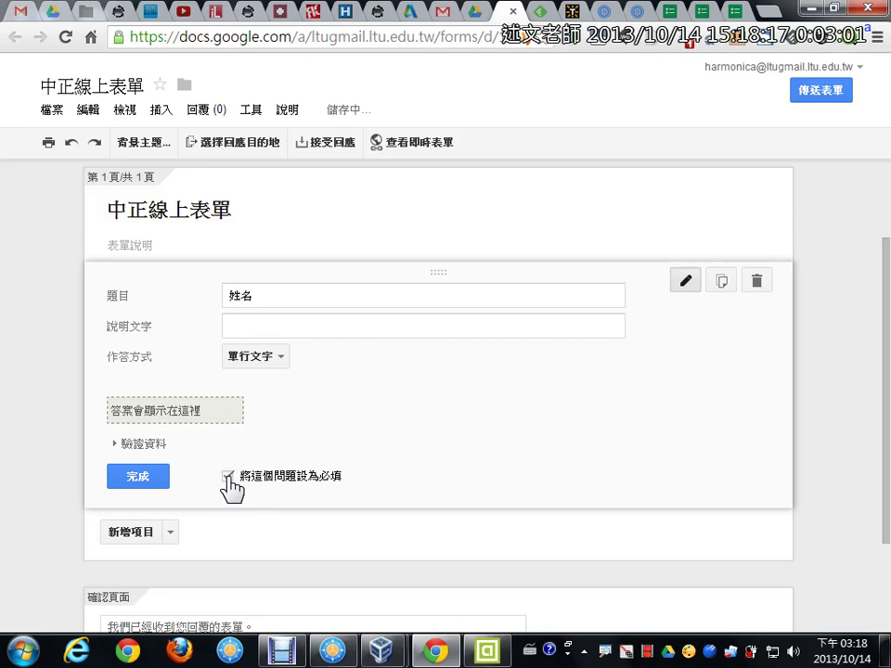
click(158, 477)
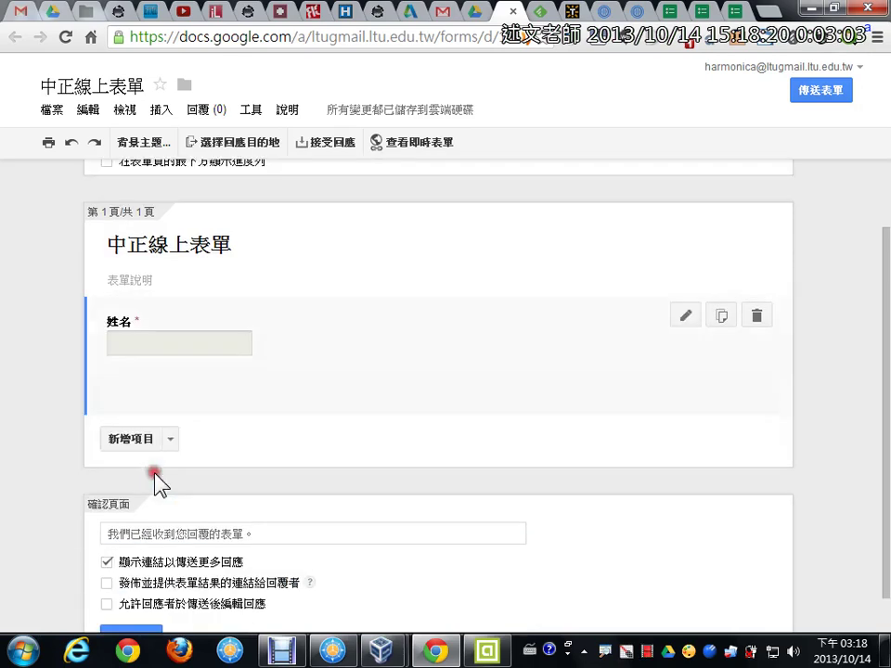
Step: Duplicate the 姓名 question and rename the copy 單位
mouse_move(312, 341)
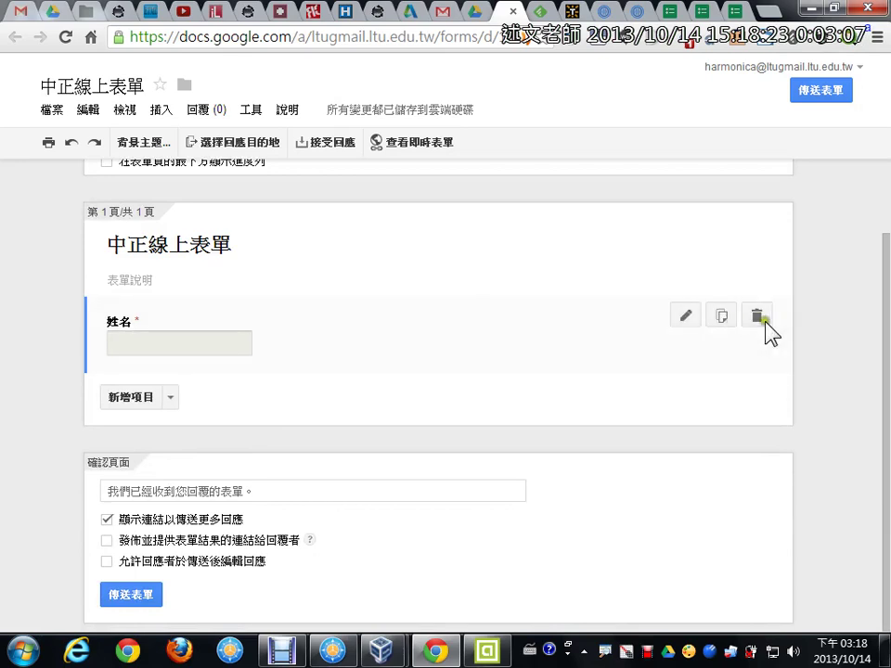
click(724, 319)
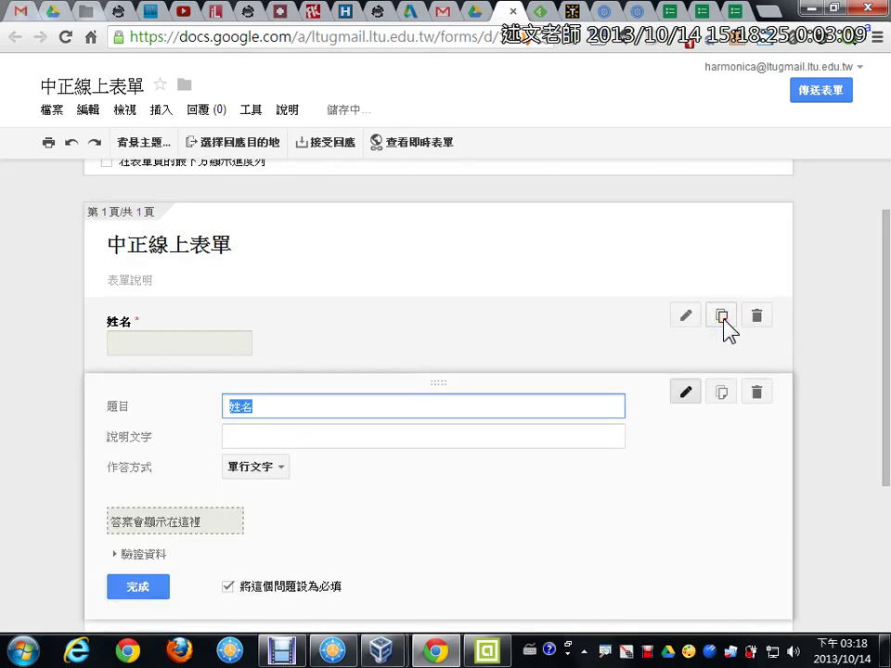
text(單位)
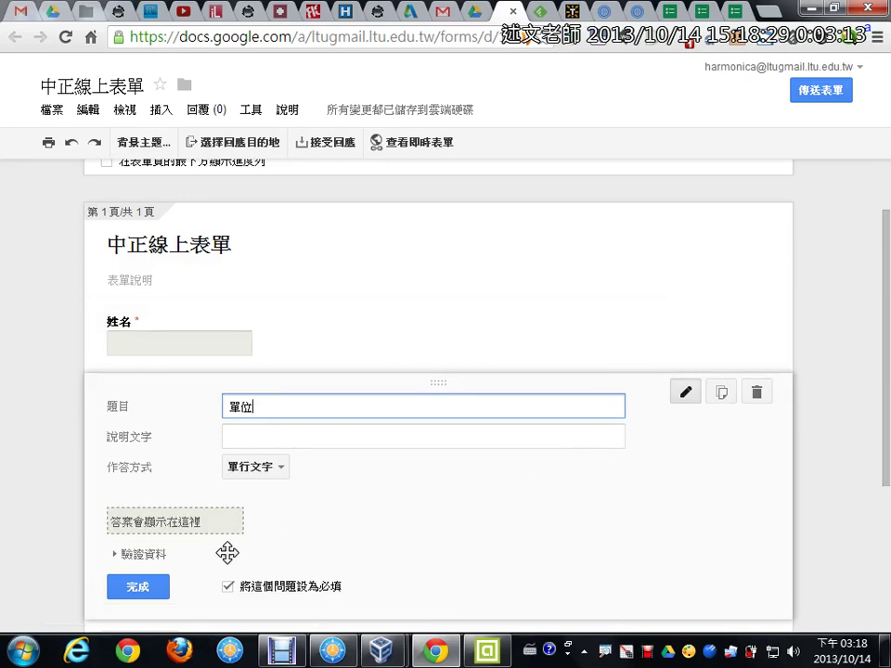
click(147, 588)
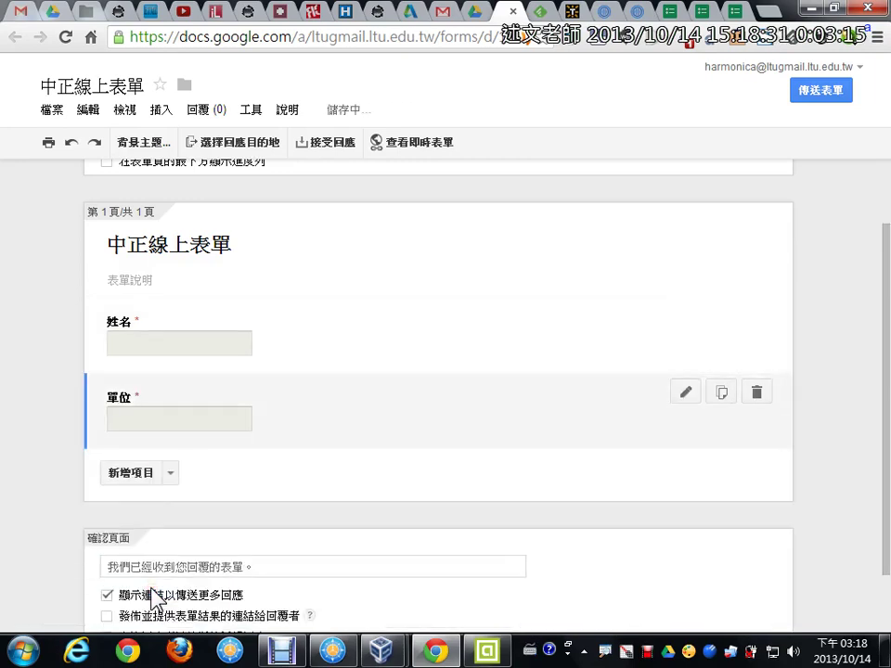
click(171, 475)
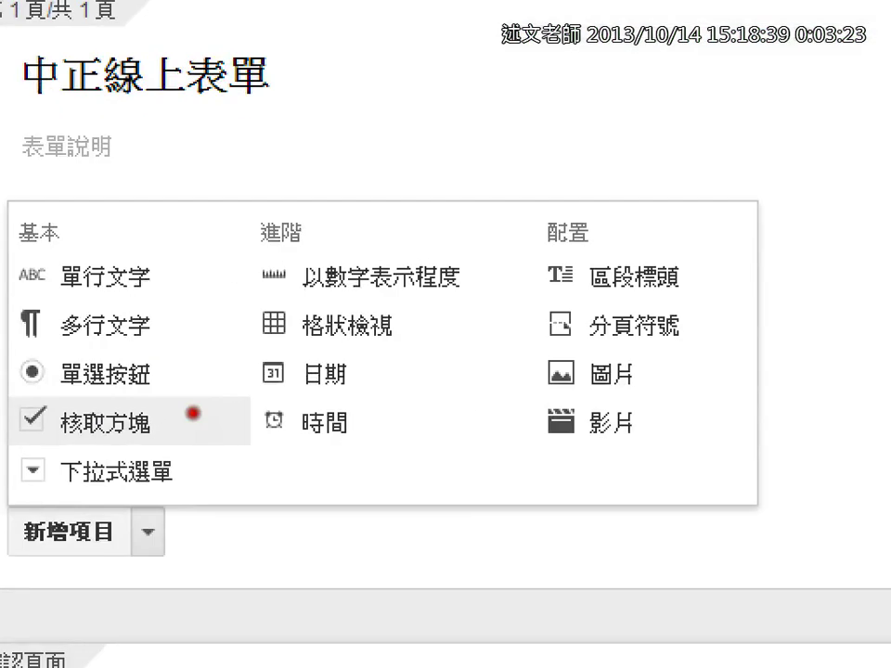
Step: Look over the question-type list, then dismiss it with Esc without adding an item
drag(243, 245, 503, 317)
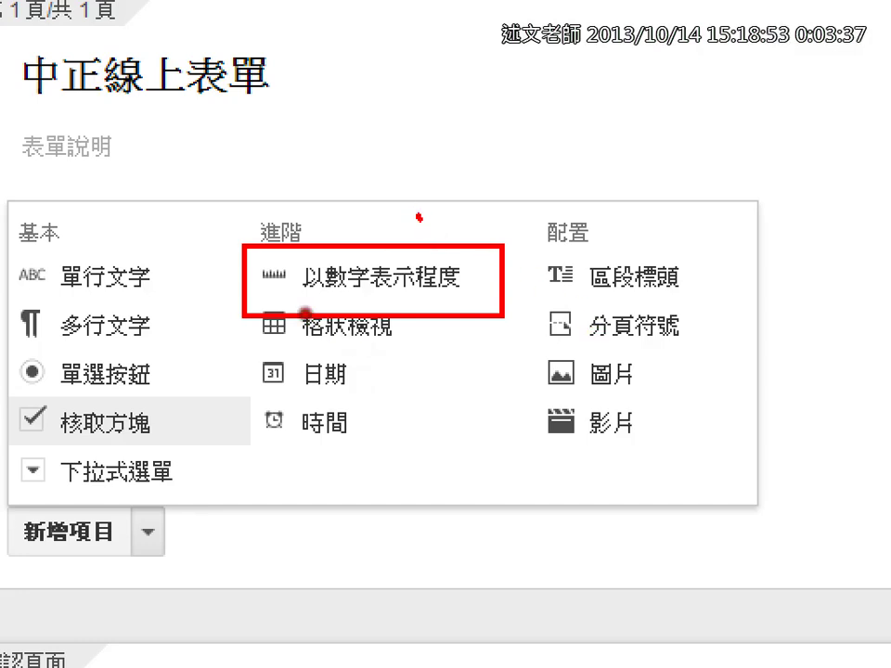
drag(416, 213, 503, 149)
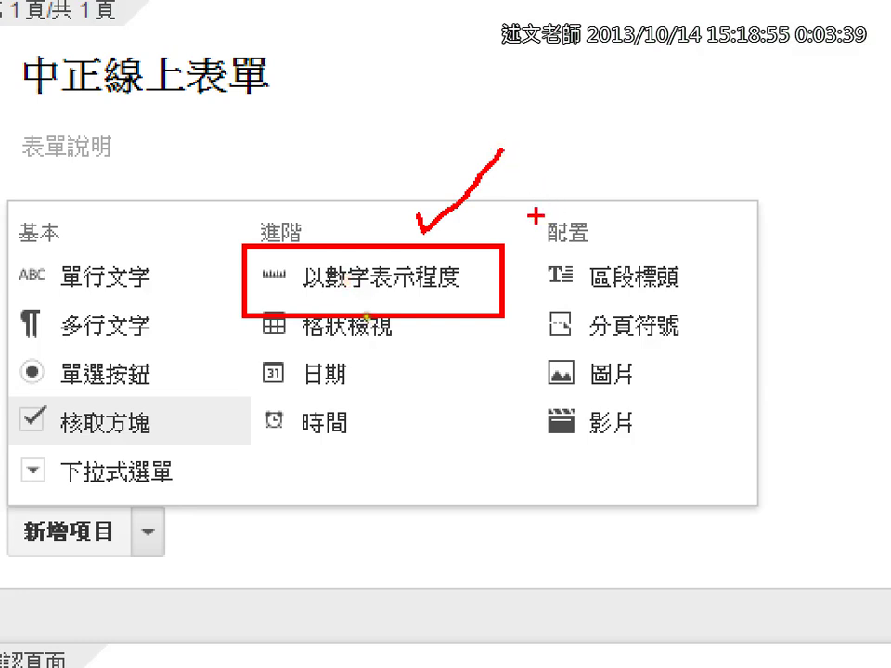
mouse_move(529, 247)
mouse_down()
mouse_move(527, 372)
mouse_move(521, 352)
mouse_up()
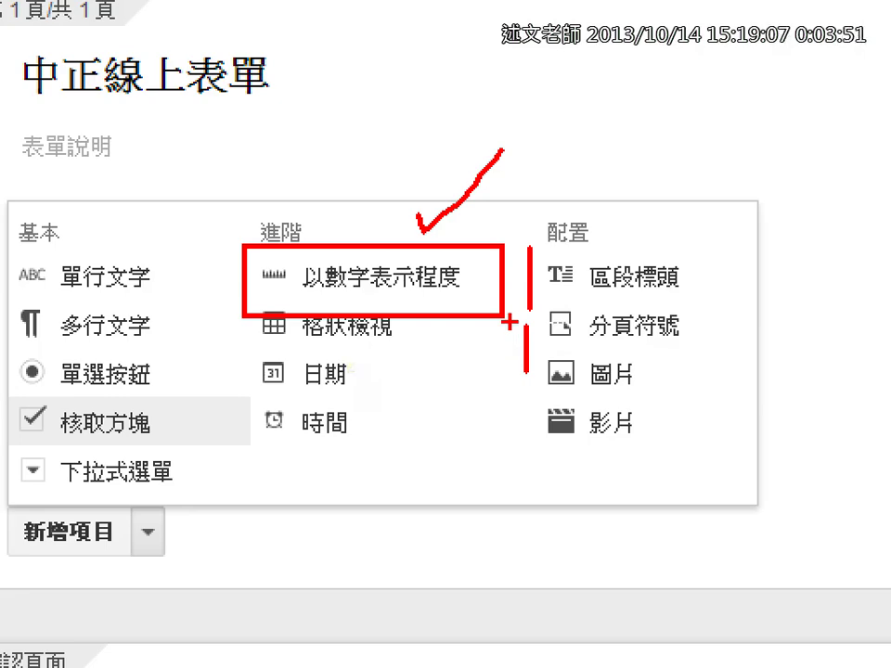
key(Escape)
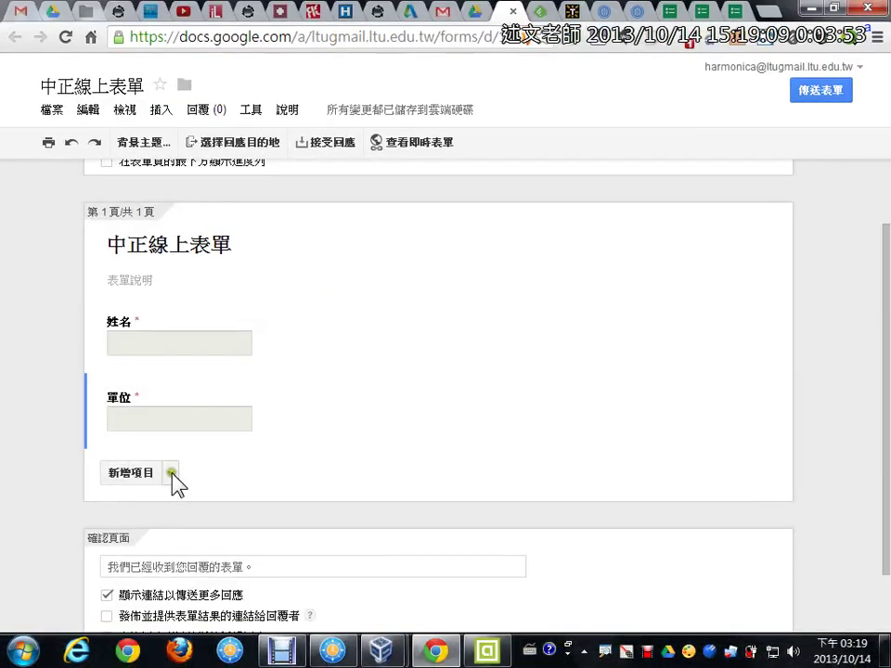
Step: Add a multiple-choice question titled 職業別
click(171, 472)
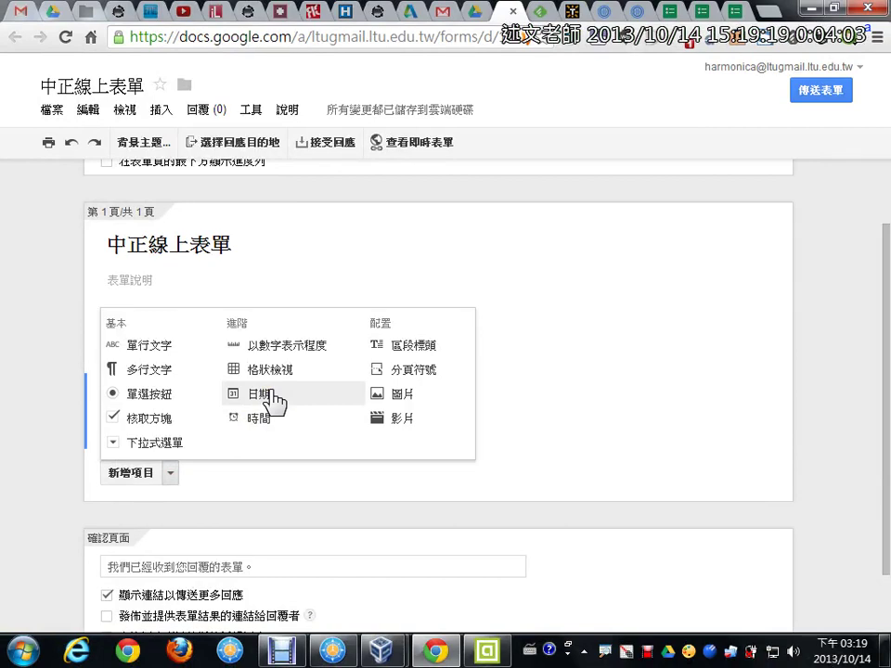
click(167, 396)
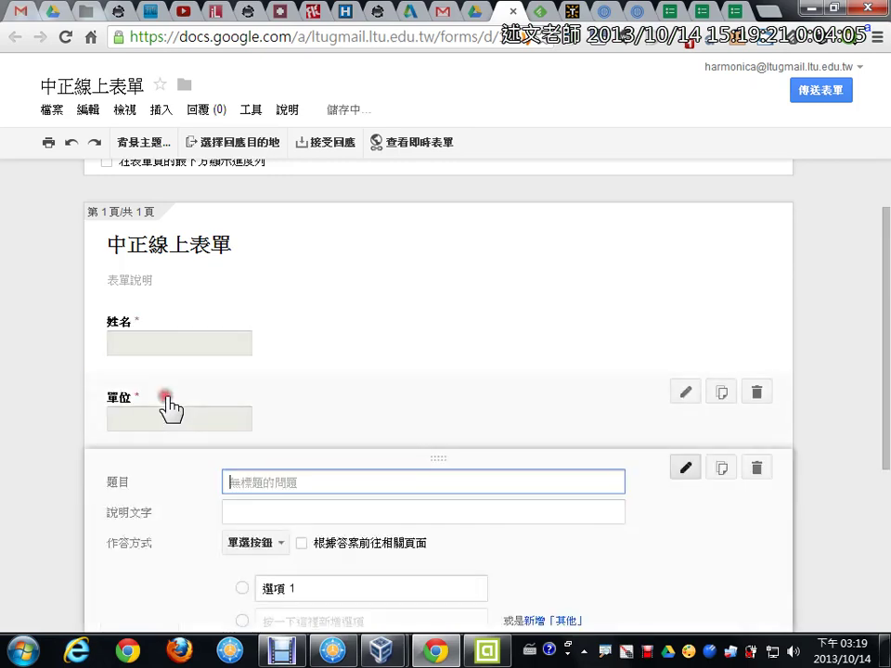
scroll(155, 551, down, 2)
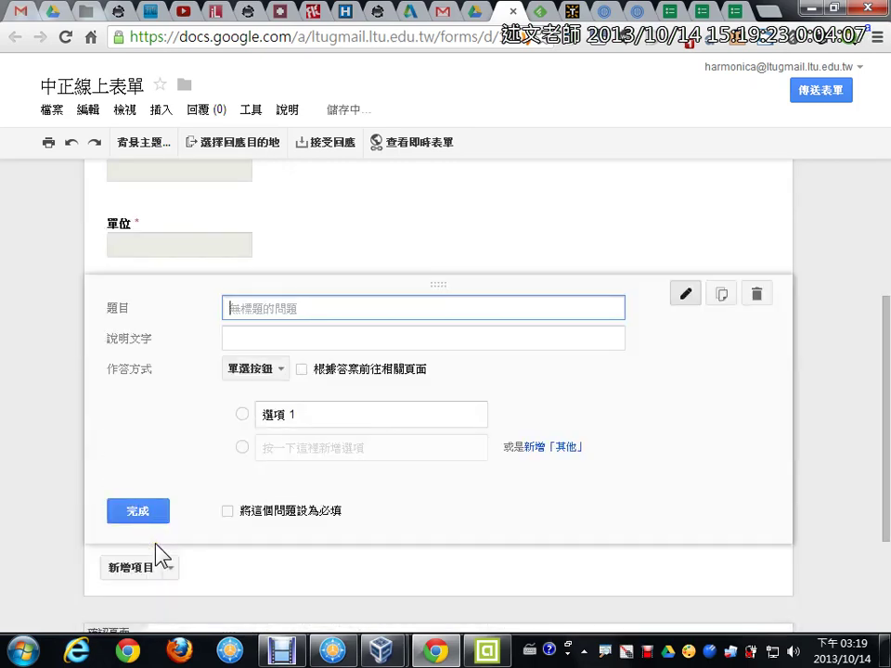
key(ctrl+shift)
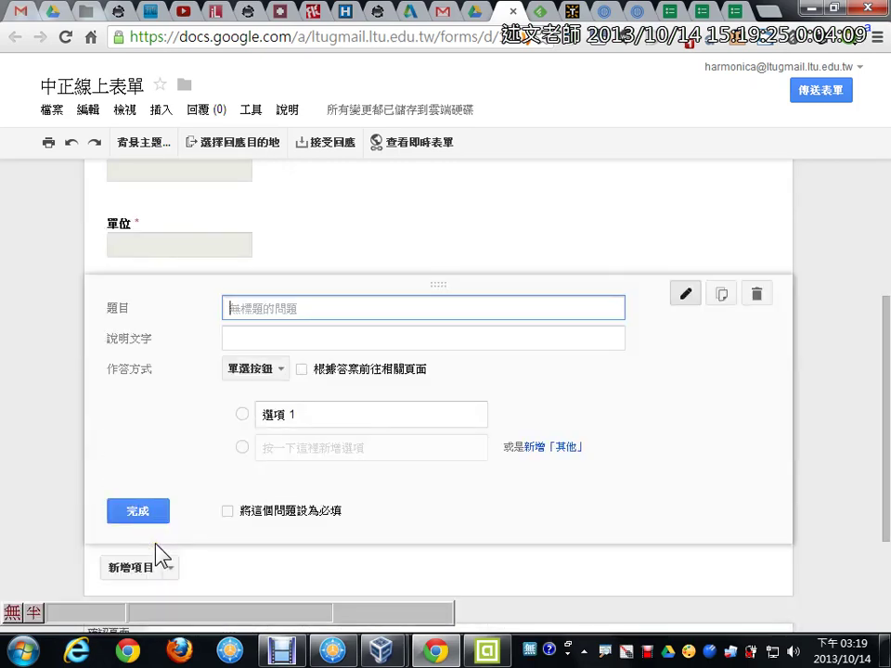
text(職)
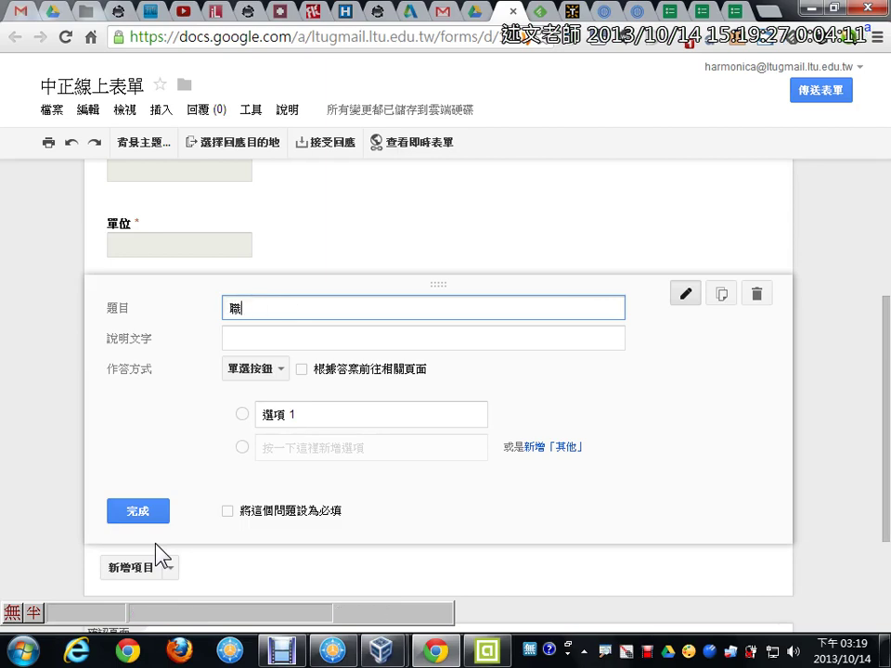
text(業別)
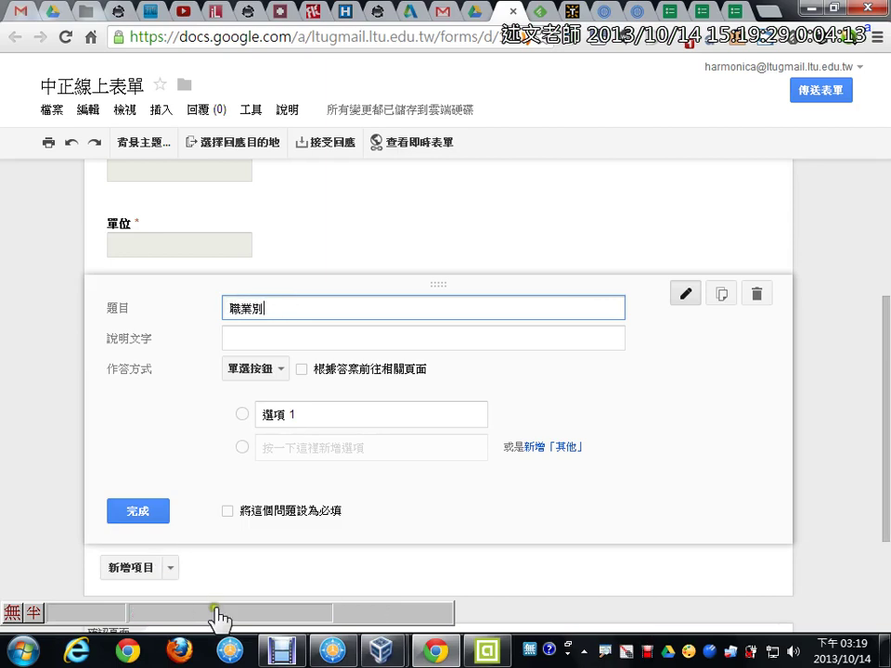
Step: Give 職業別 the options 金融, 公職 and an Other choice, and make it required
click(312, 414)
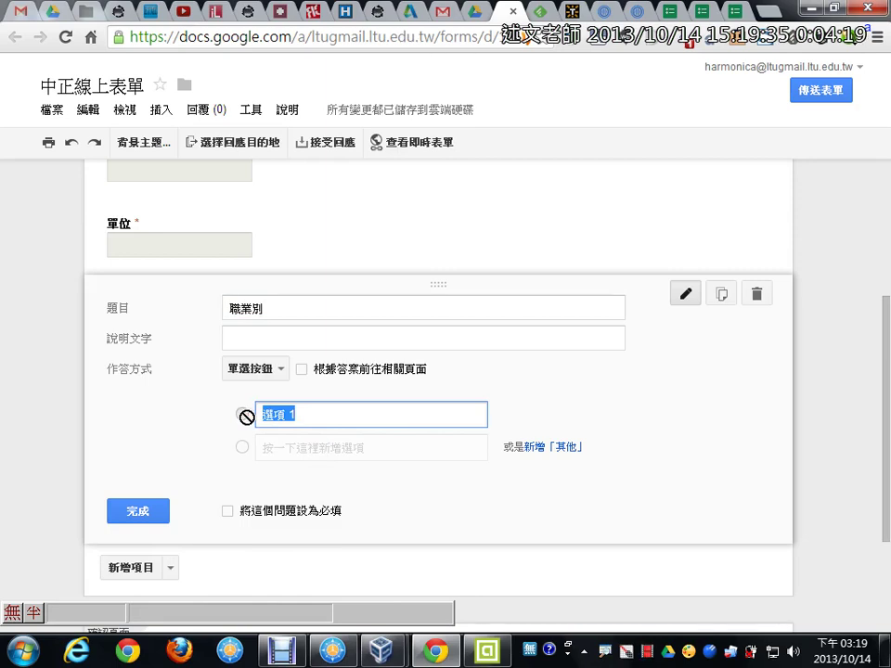
text(金E)
text(融)
click(301, 453)
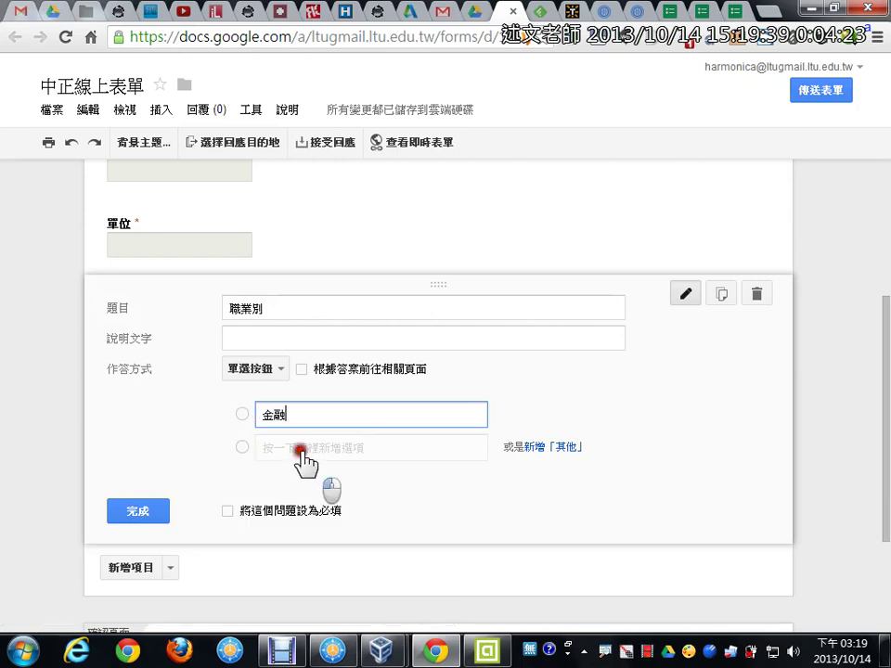
key(BackSpace)
key(BackSpace)
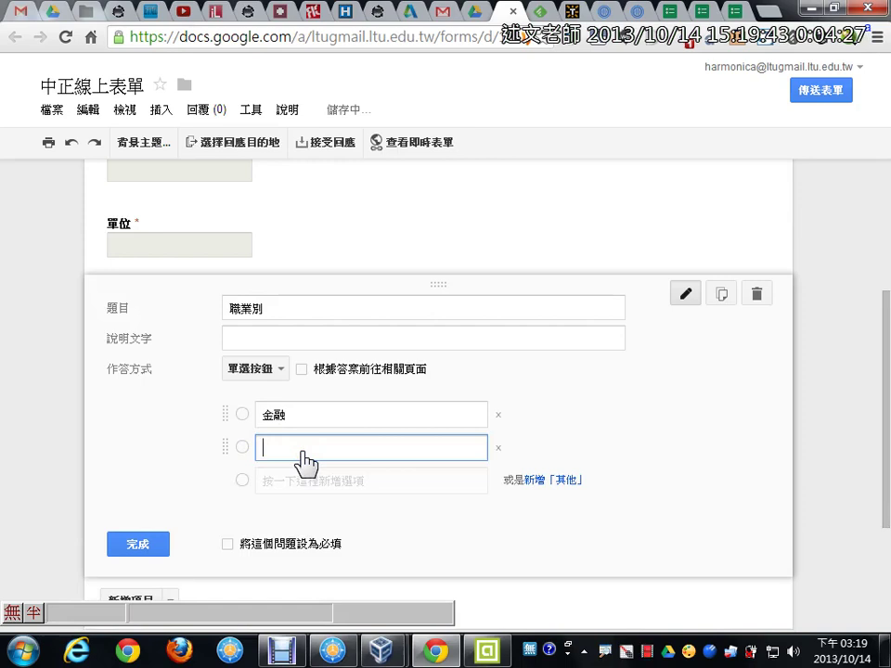
text(公職)
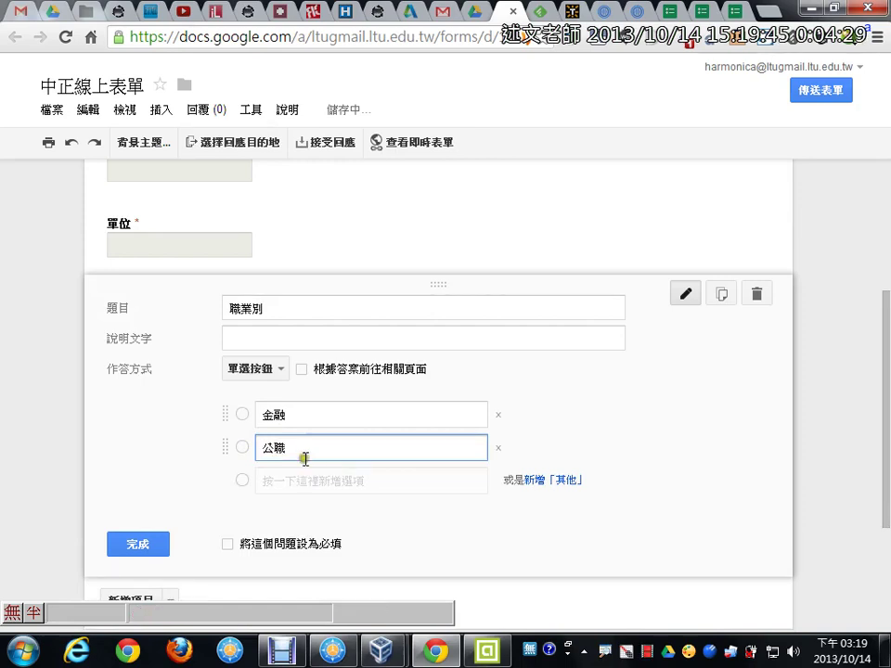
click(547, 480)
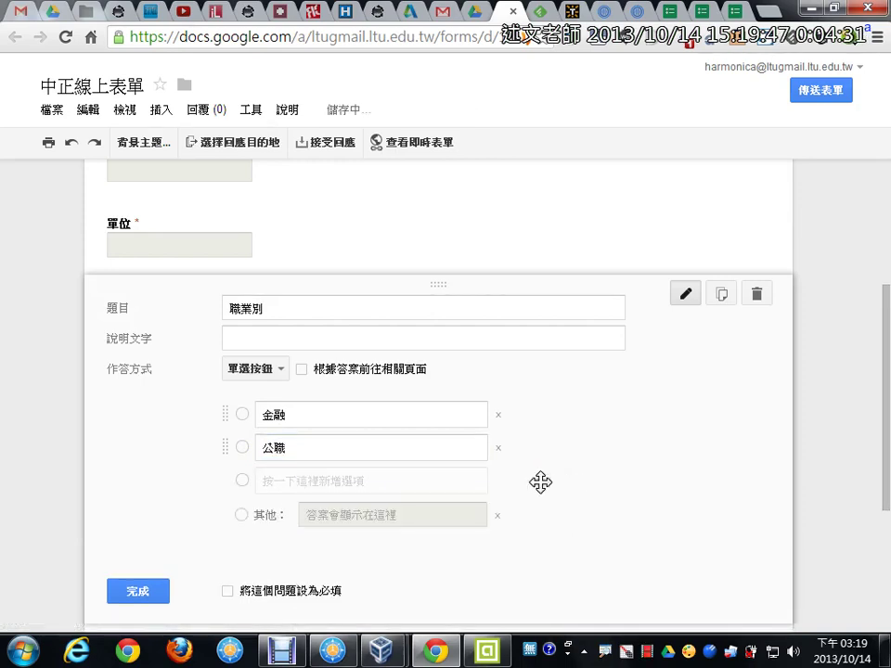
click(228, 592)
click(137, 593)
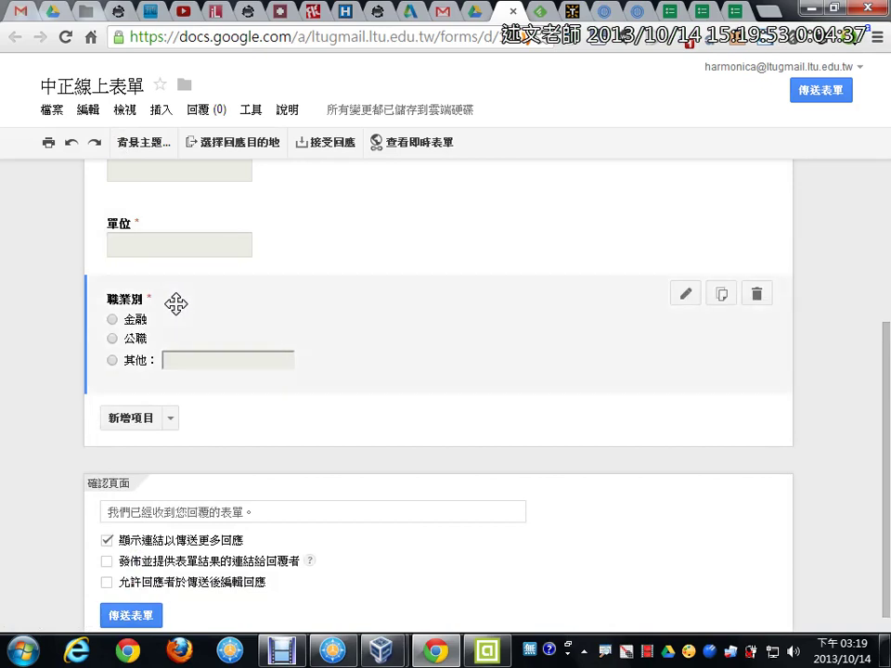
scroll(186, 349, down, 1)
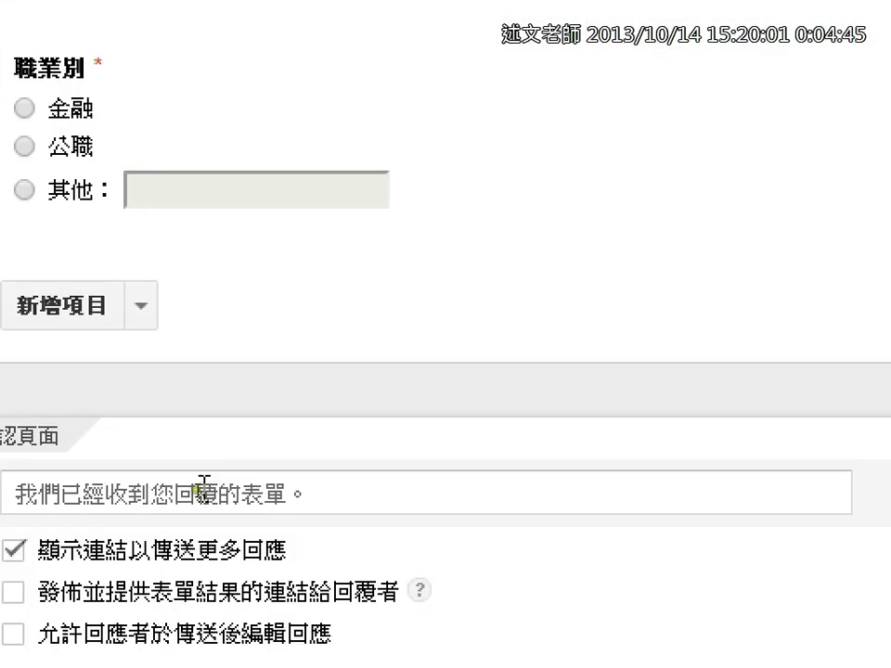
click(104, 493)
click(112, 495)
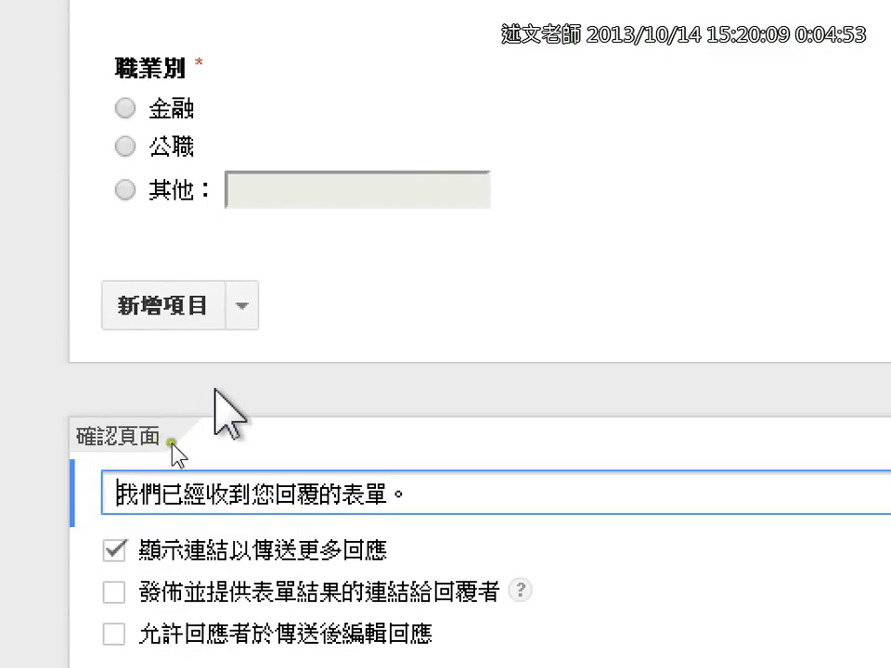
double_click(415, 494)
drag(415, 495, 35, 491)
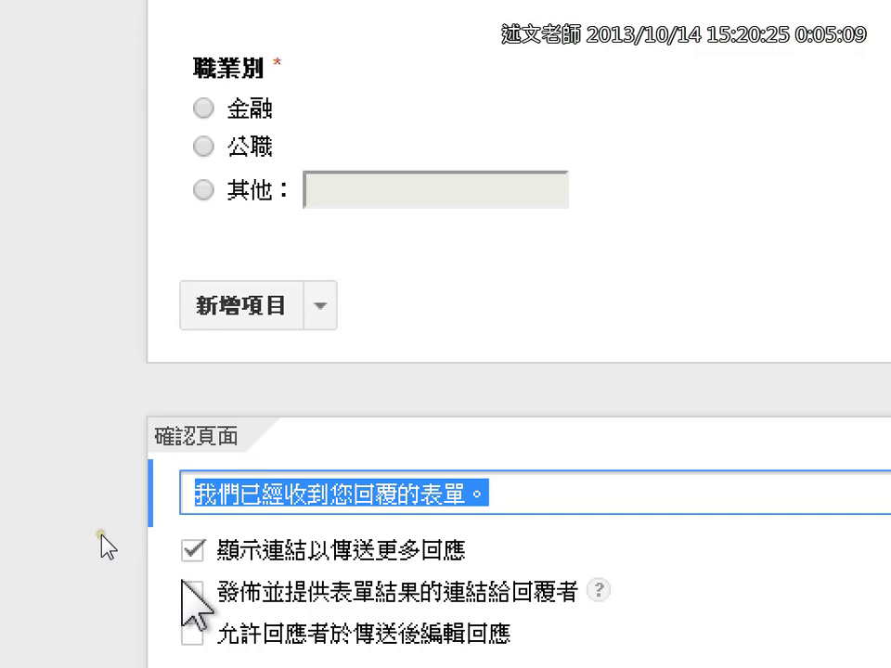
scroll(185, 583, down, 1)
click(193, 583)
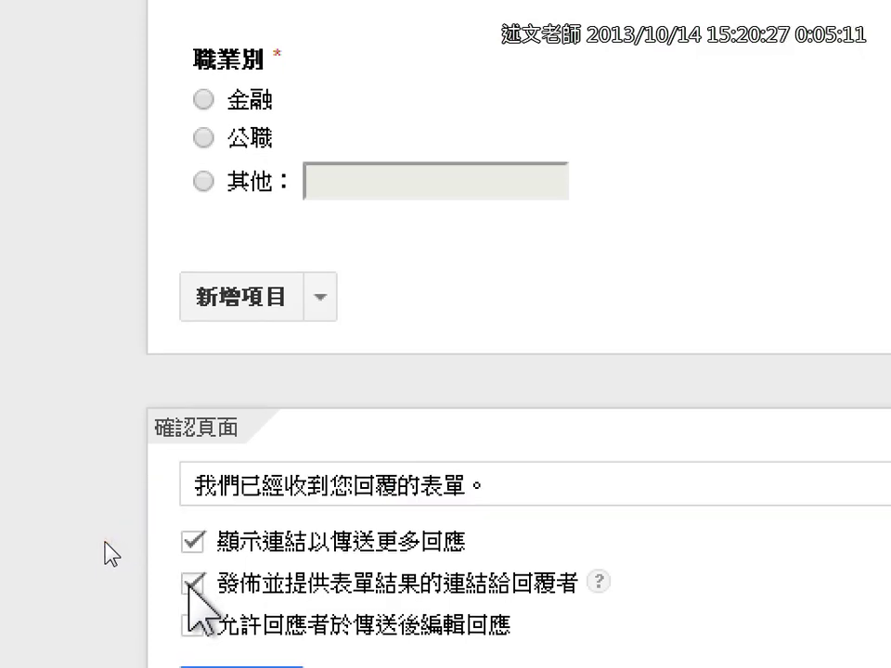
scroll(190, 580, down, 1)
click(193, 584)
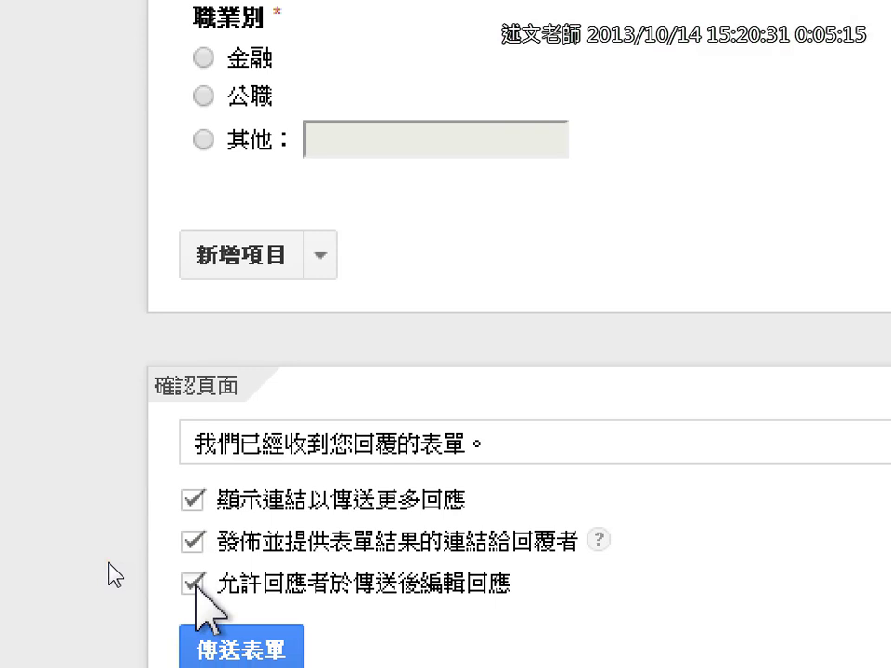
click(193, 584)
click(193, 542)
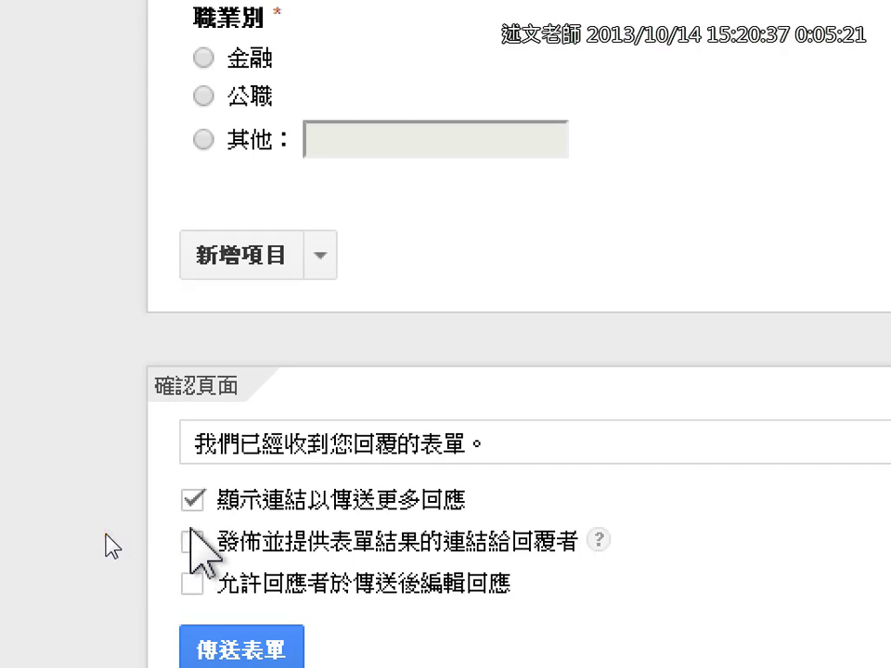
scroll(193, 537, down, 1)
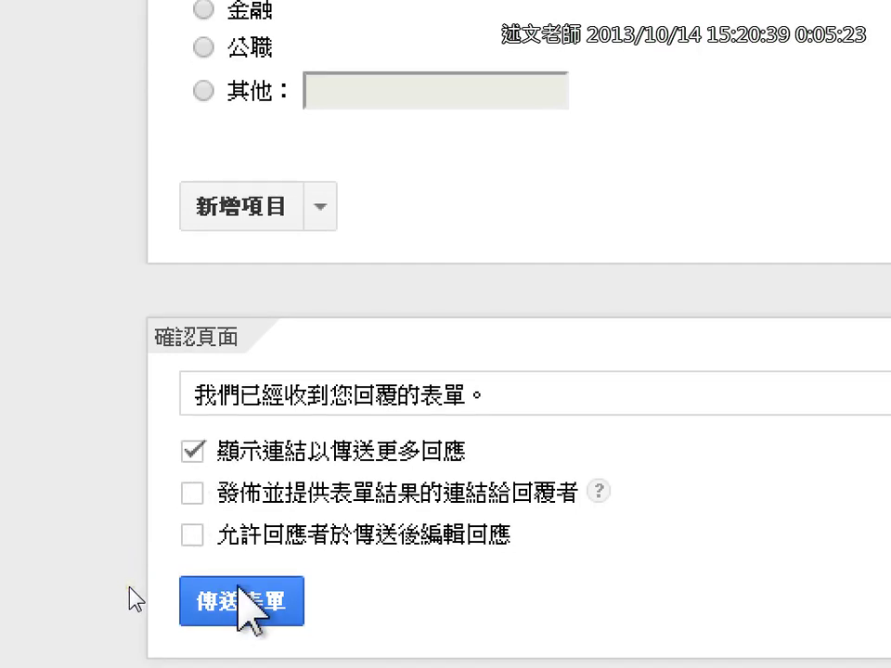
Step: Publish the form, copy its link, and send responses to a new 中正線上表單 (回覆內容) spreadsheet
click(240, 594)
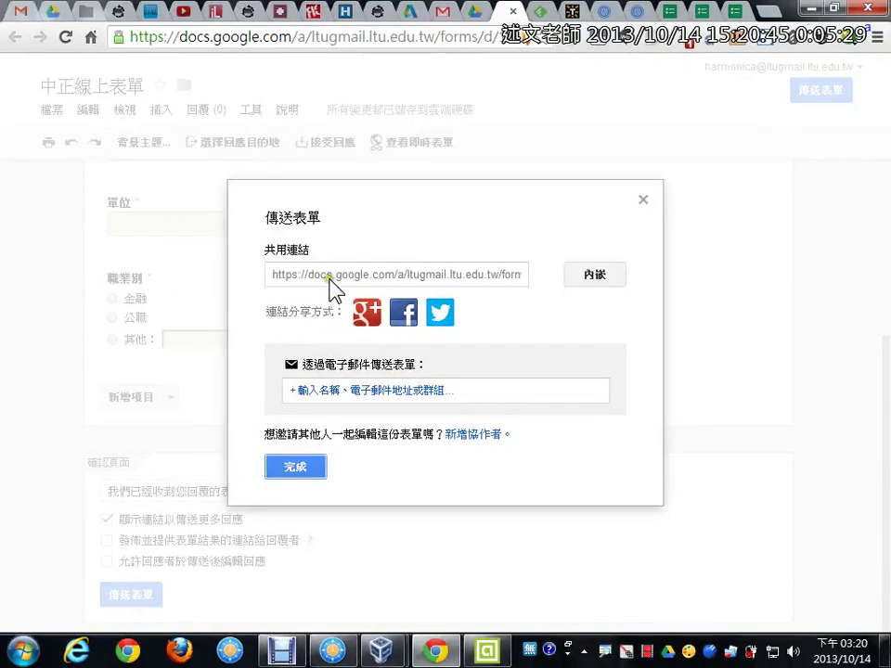
click(329, 279)
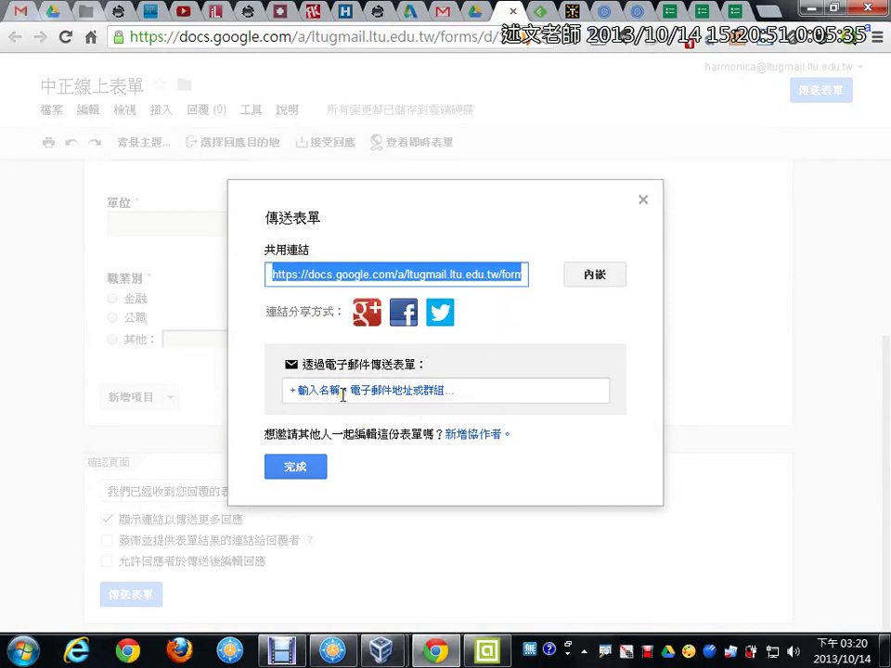
click(295, 470)
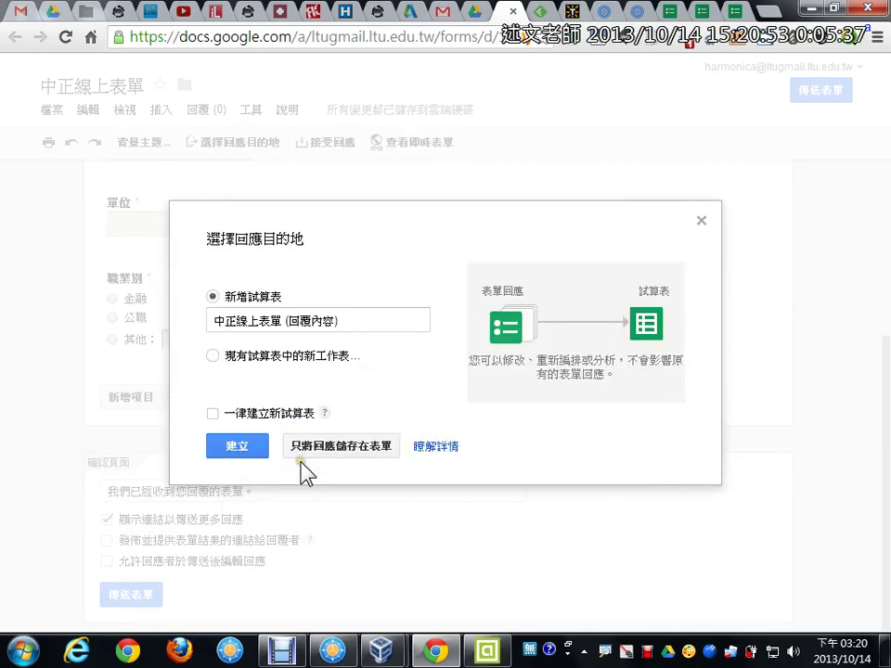
click(355, 318)
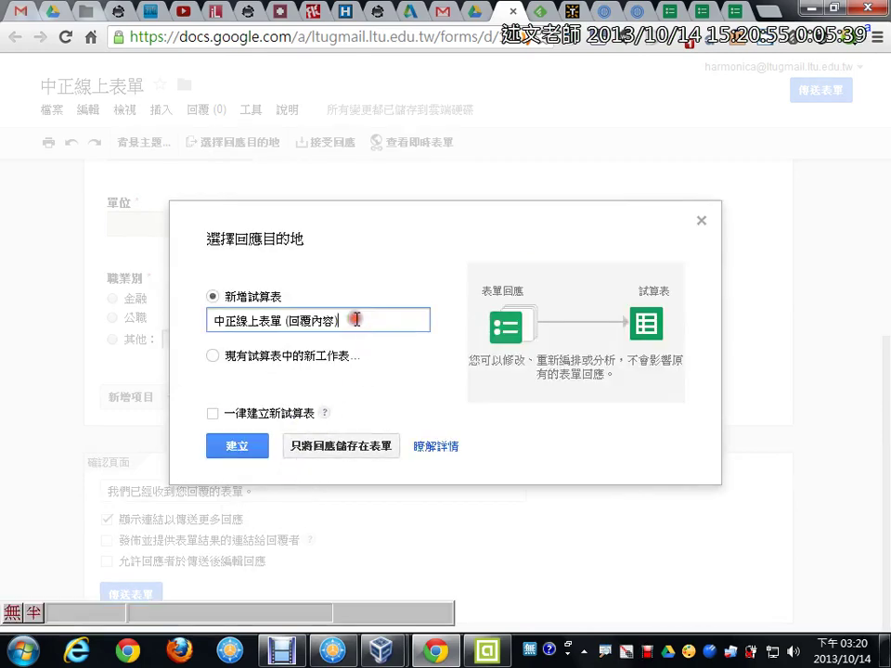
click(240, 450)
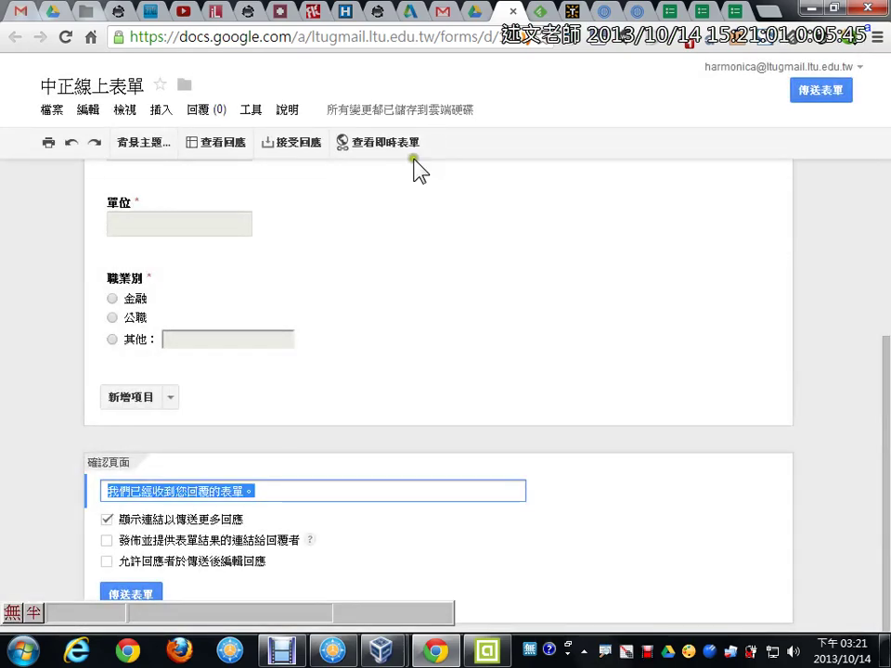
Step: On the live form, submit a test response with a name, 單位 嶺東科大 and Other occupation 教職
click(391, 145)
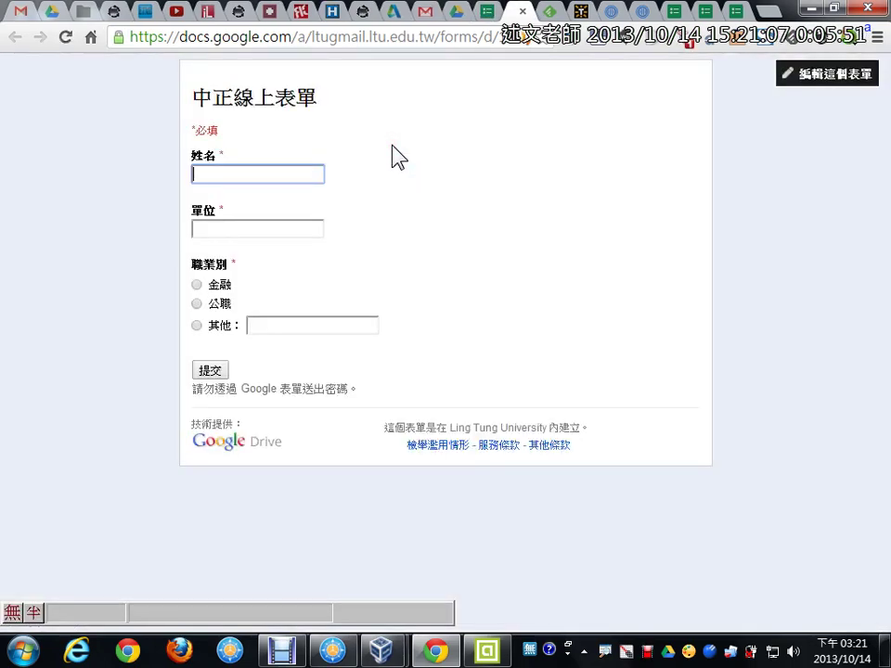
text(翔M)
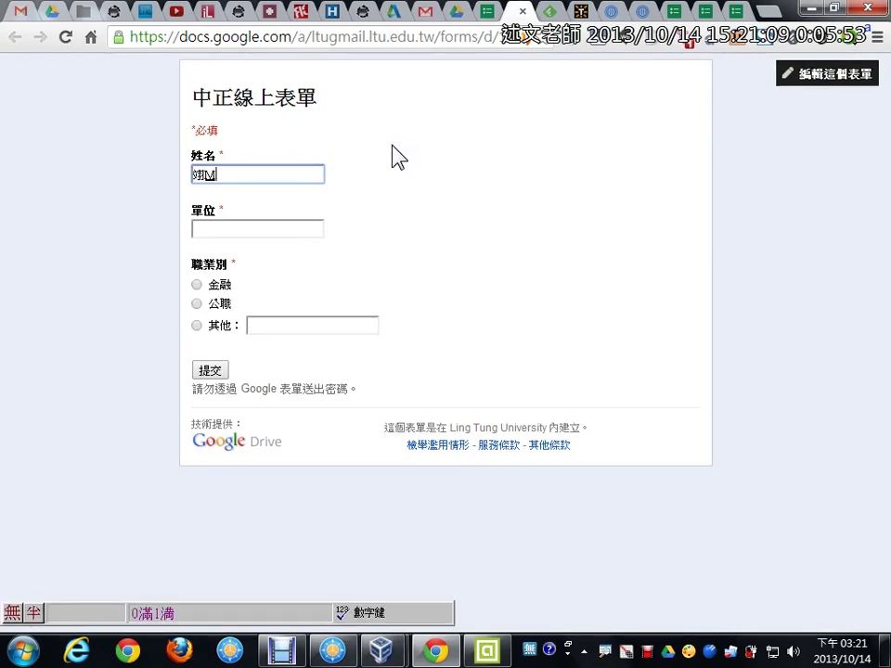
key(Escape)
text(廖ㄙ工述文)
key(Return)
key(Tab)
text(EA嶺東科大)
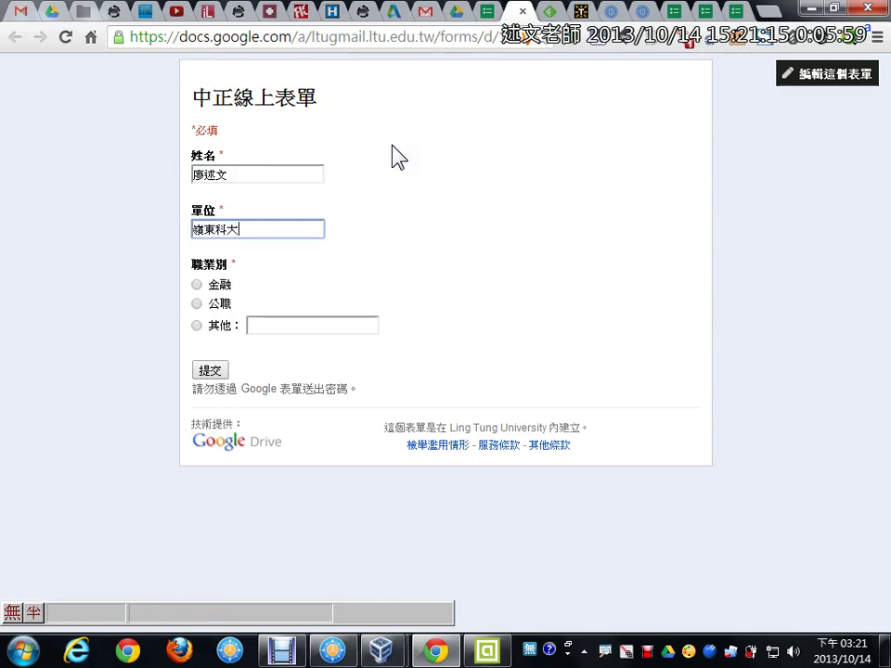
click(197, 326)
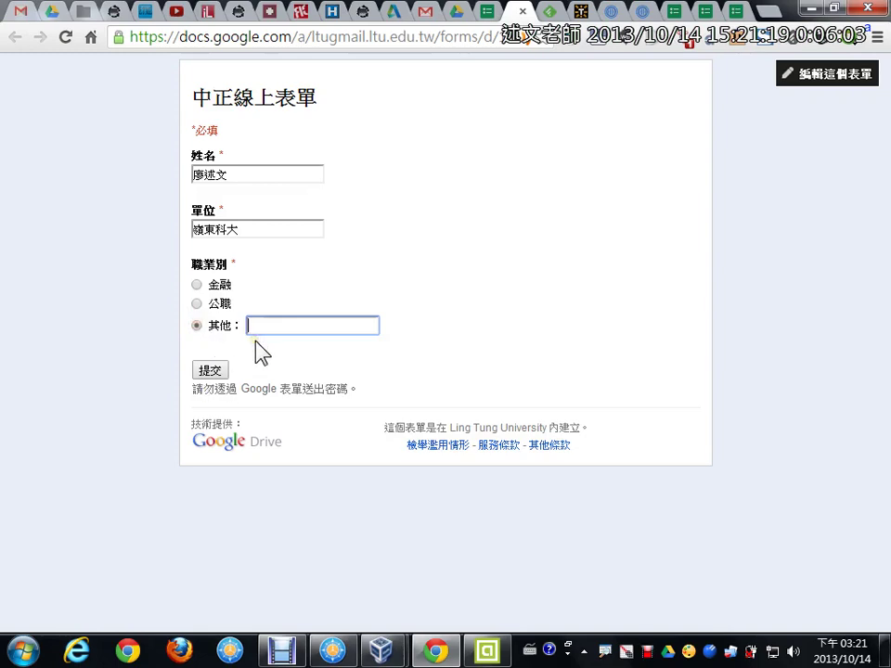
text(教ROB)
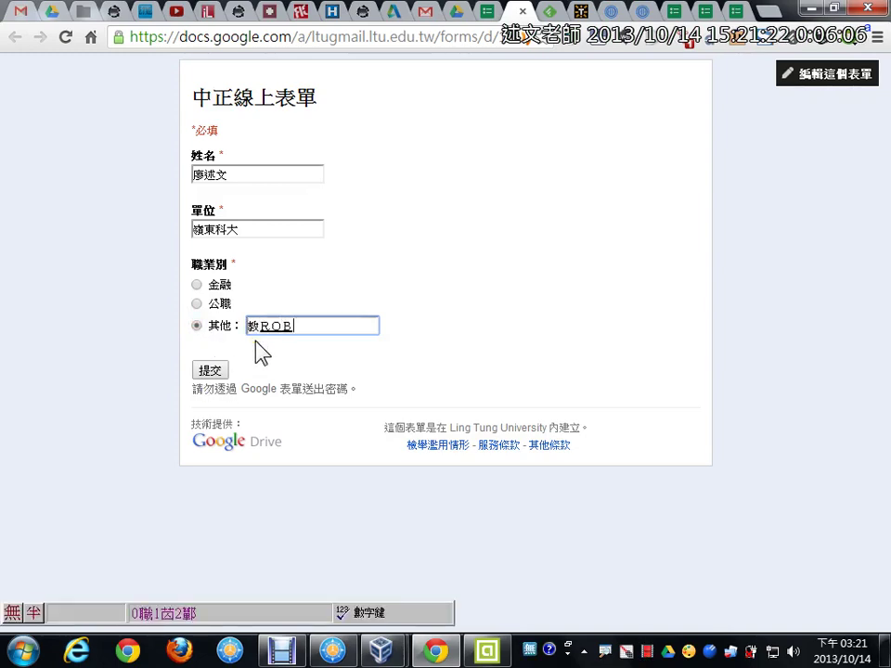
key(space)
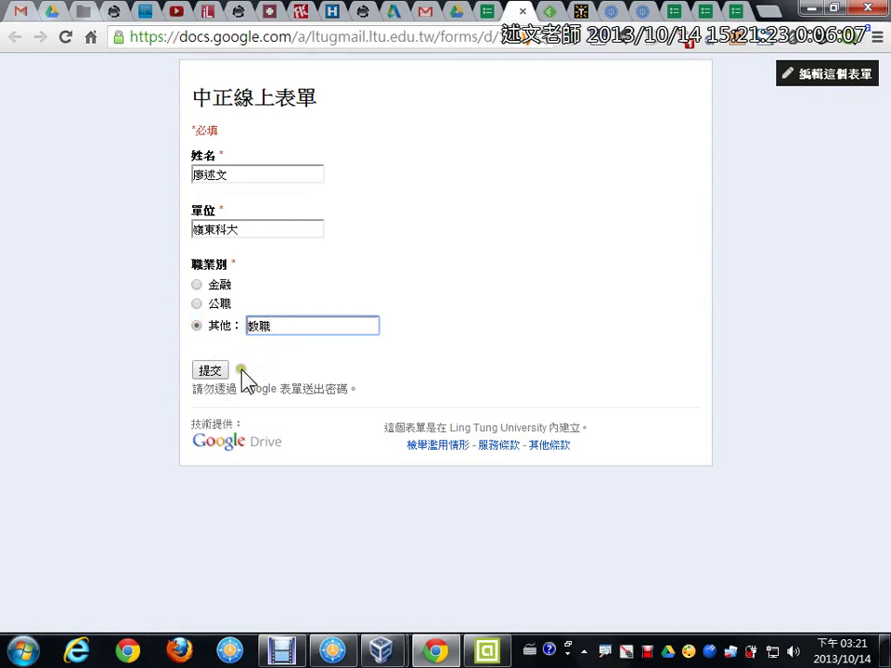
click(213, 370)
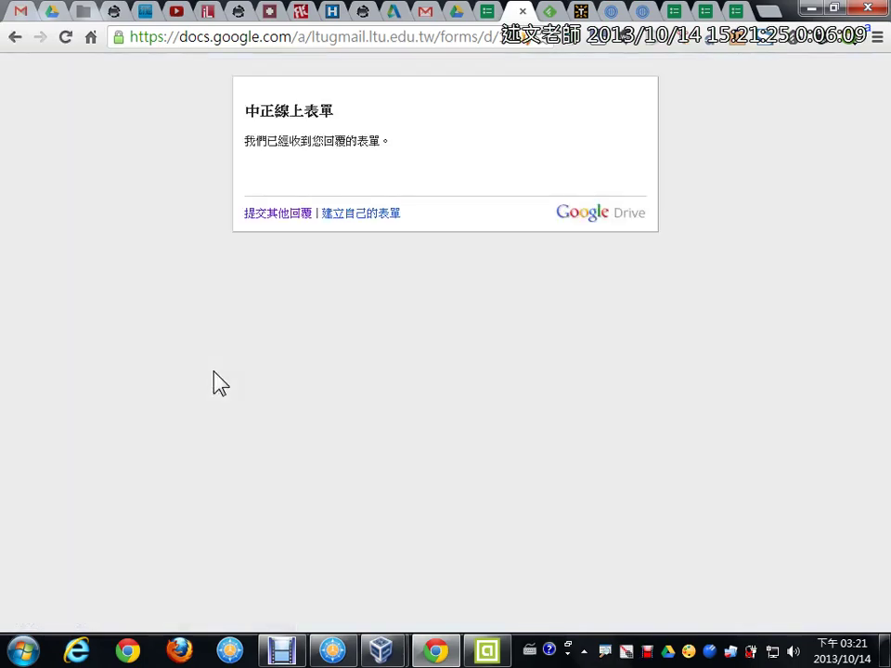
Step: Return to the form editor, which now counts one response
drag(395, 140, 251, 153)
click(251, 144)
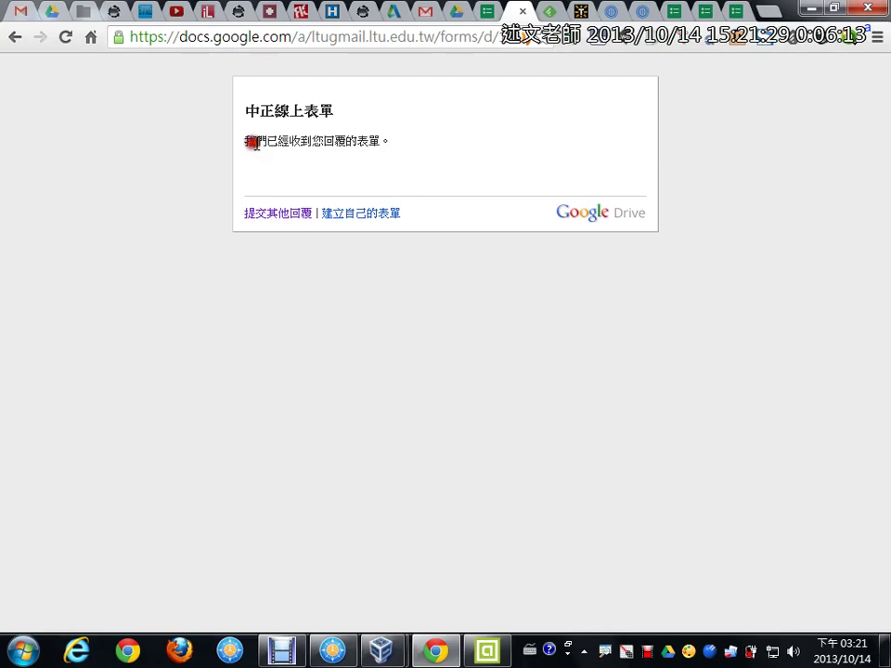
click(266, 144)
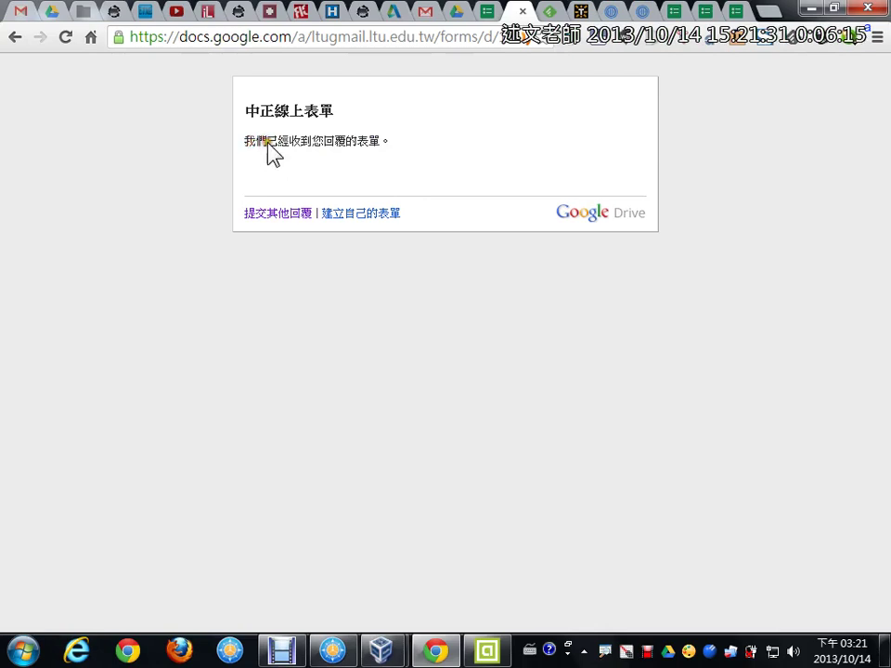
click(484, 11)
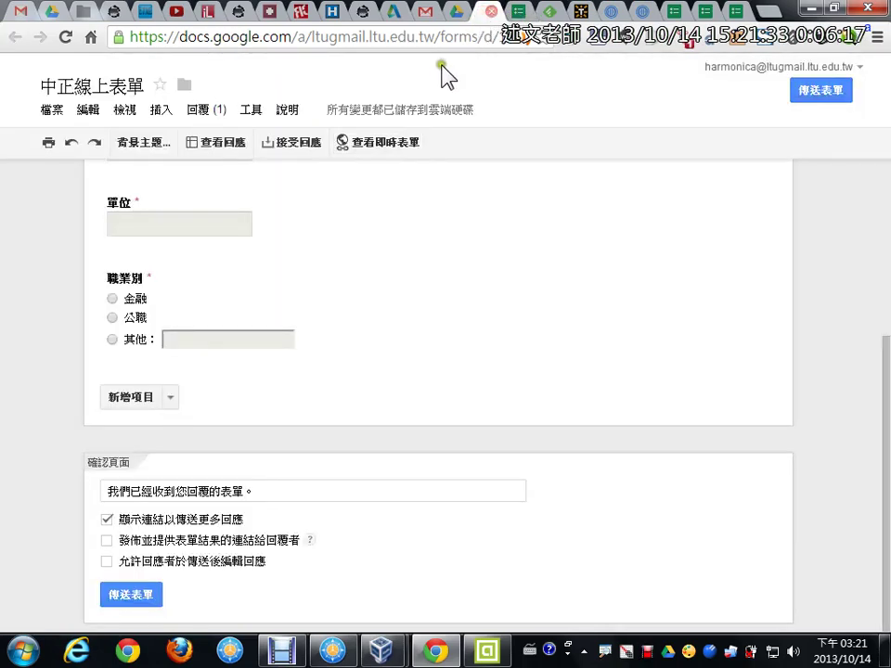
drag(176, 89, 239, 127)
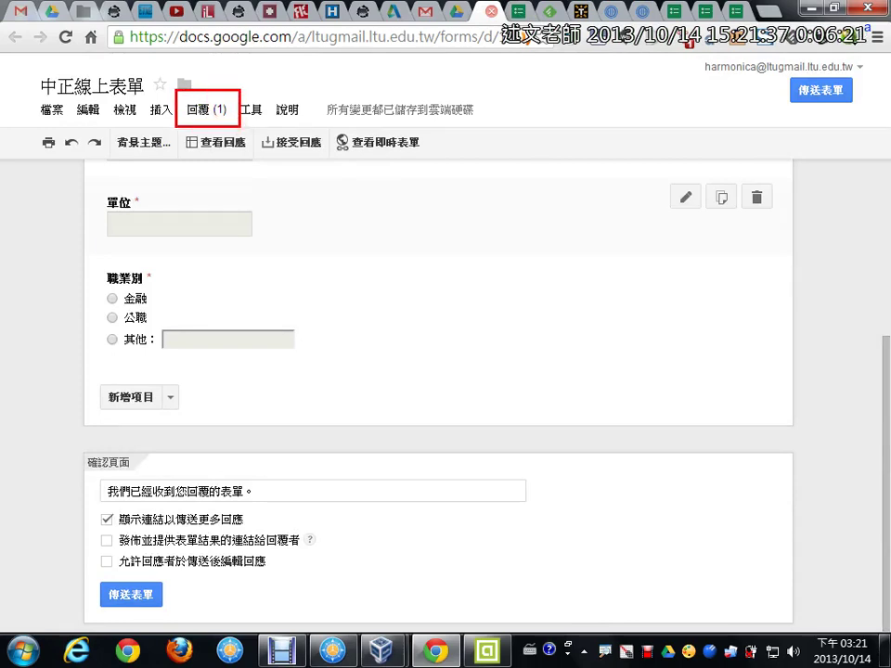
key(Escape)
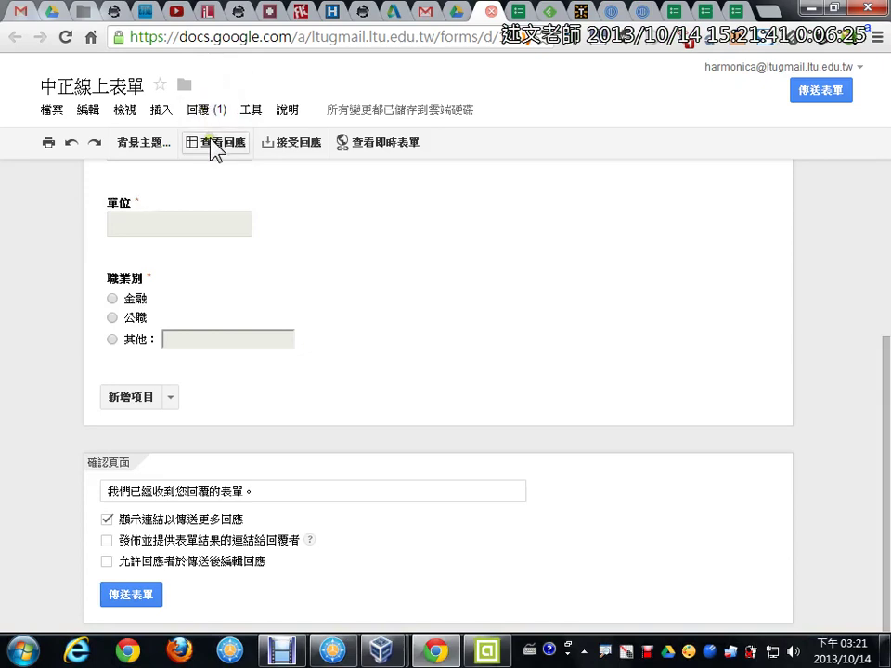
click(212, 143)
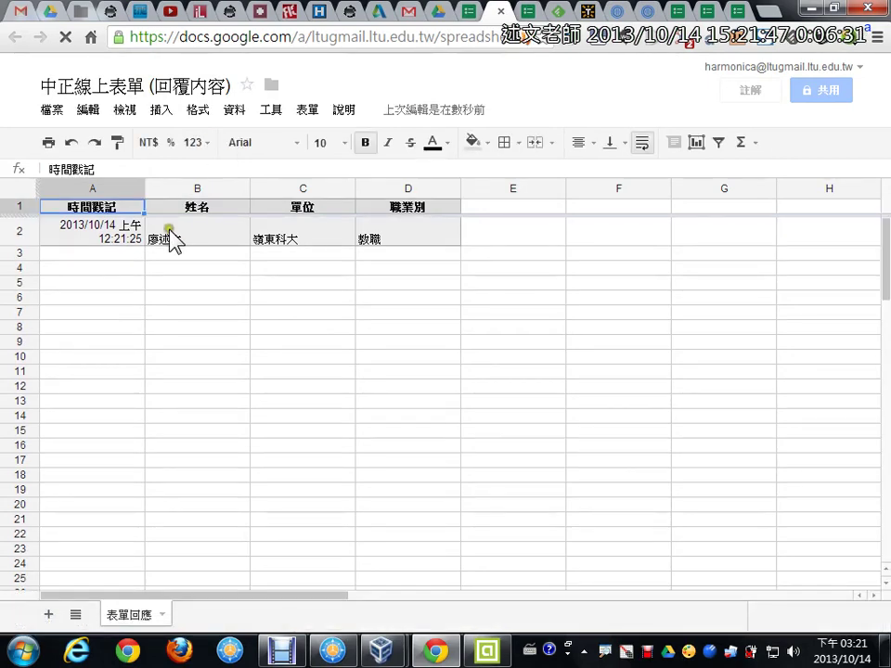
Step: Check the test response's occupation 教職 in cell D2 of the response sheet
click(437, 225)
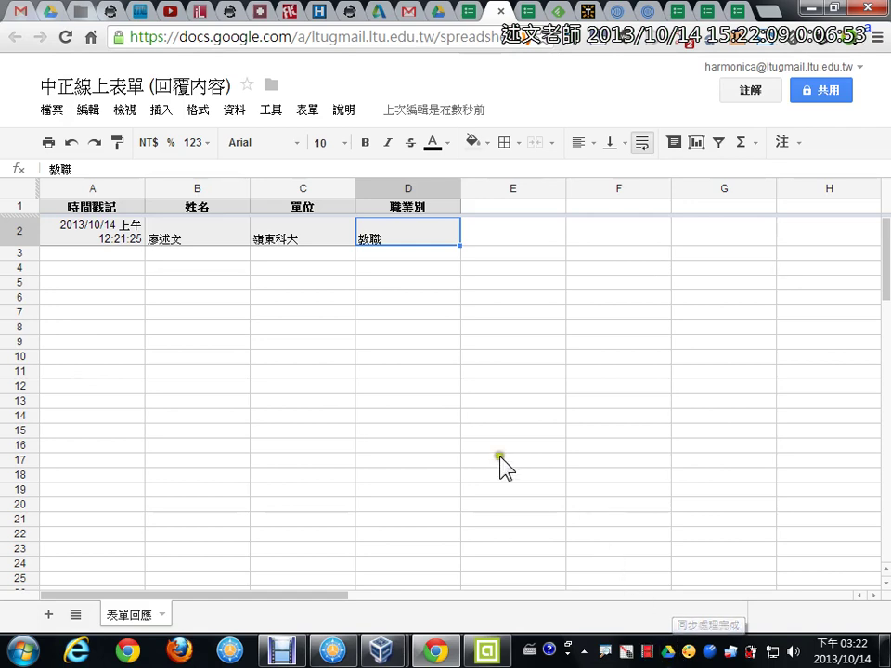
click(271, 112)
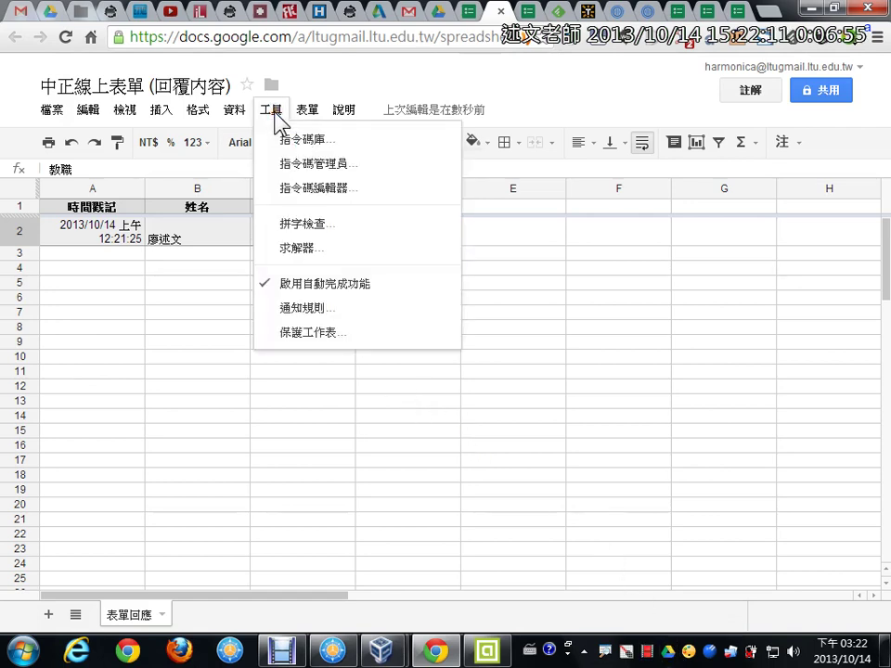
Step: Set notification rules to alert only when a user submits the form (使用者提交表格)
click(309, 70)
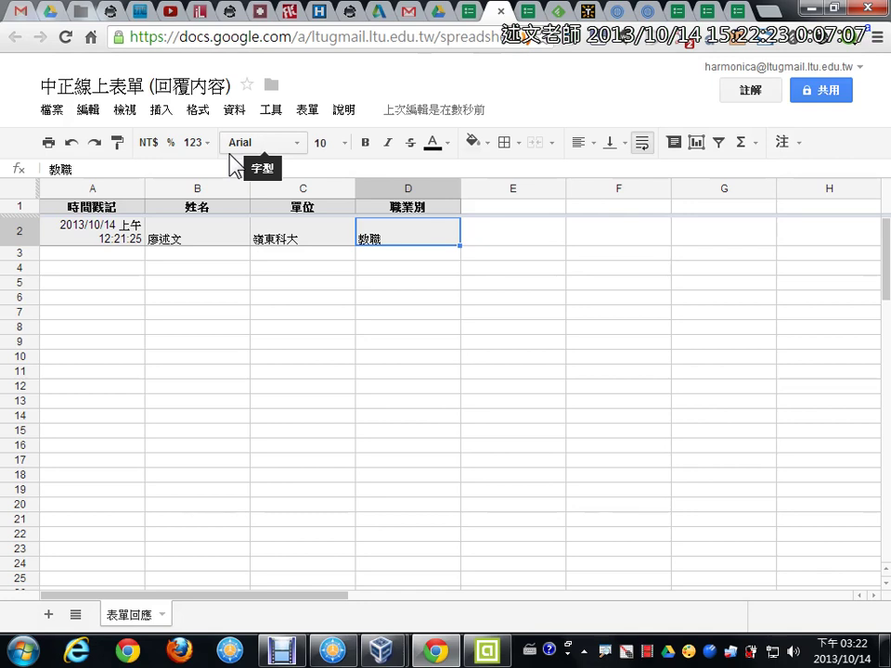
click(270, 111)
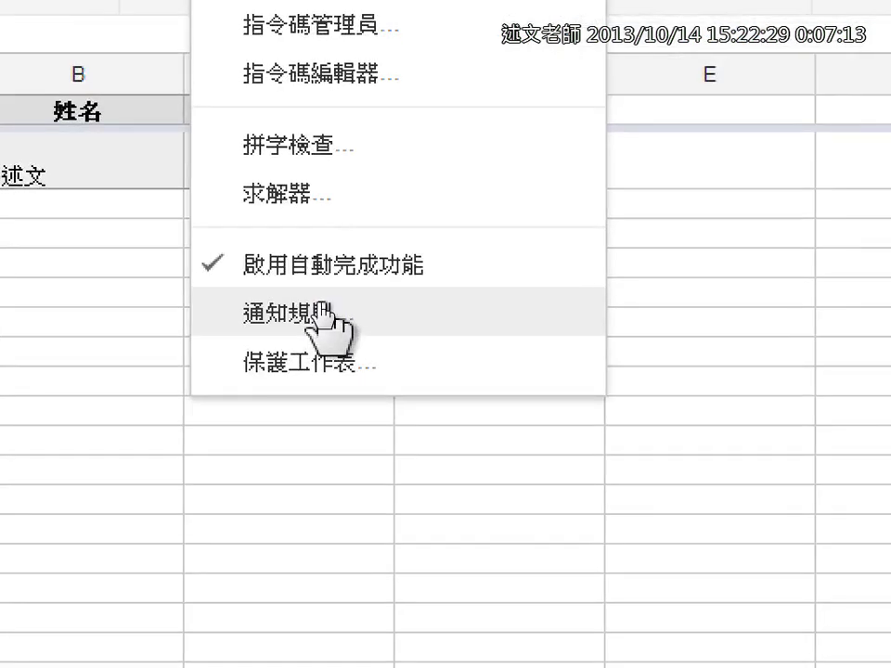
click(320, 321)
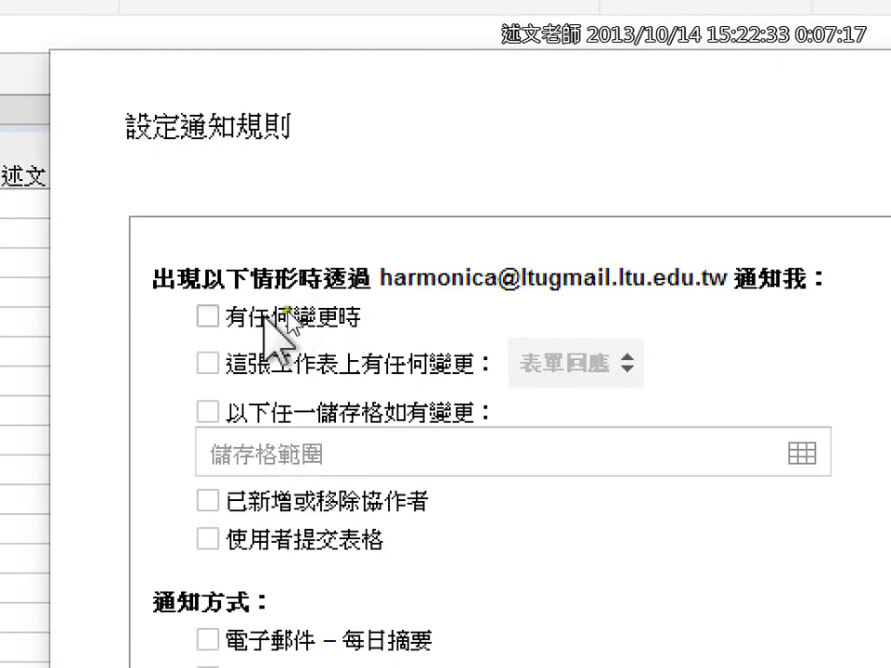
click(206, 316)
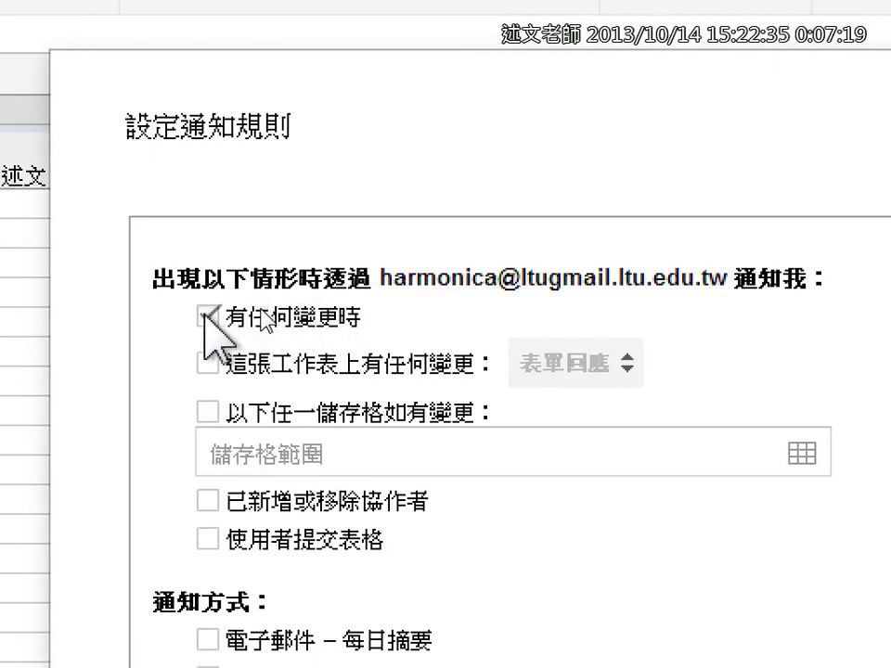
click(207, 317)
click(222, 506)
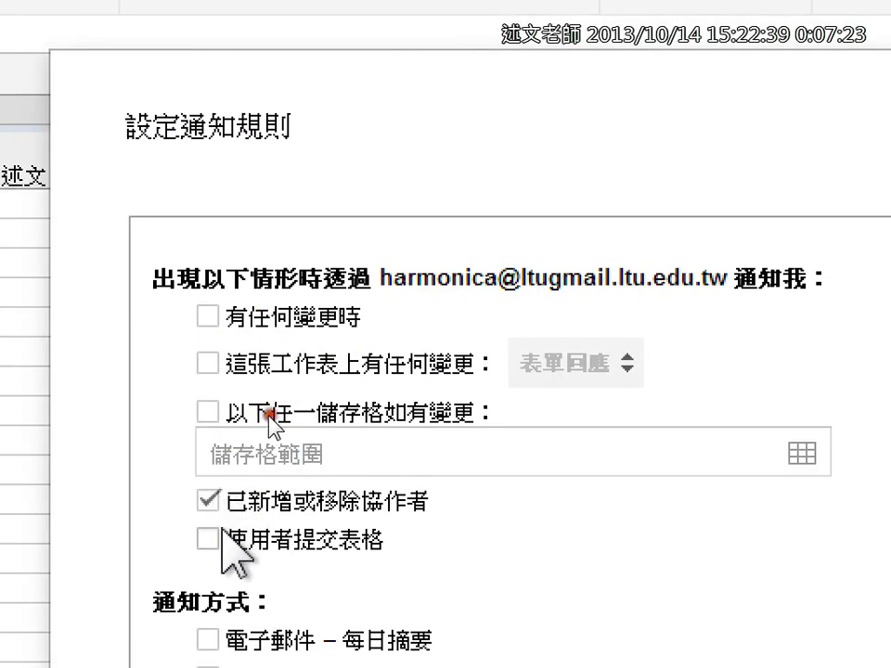
click(212, 536)
click(238, 501)
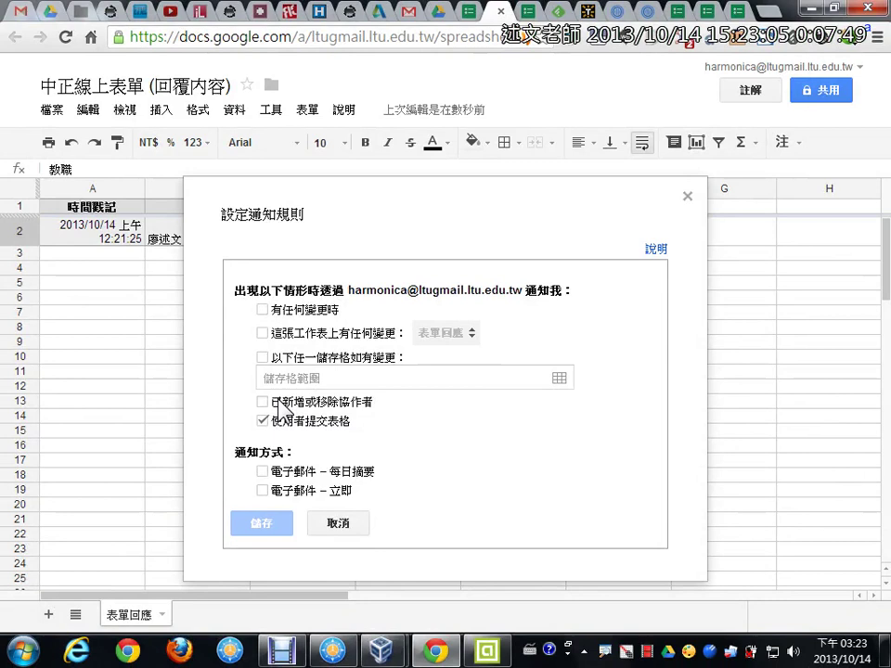
Step: Try the daily email digest and immediate email notification options, then clear both
click(264, 473)
click(264, 492)
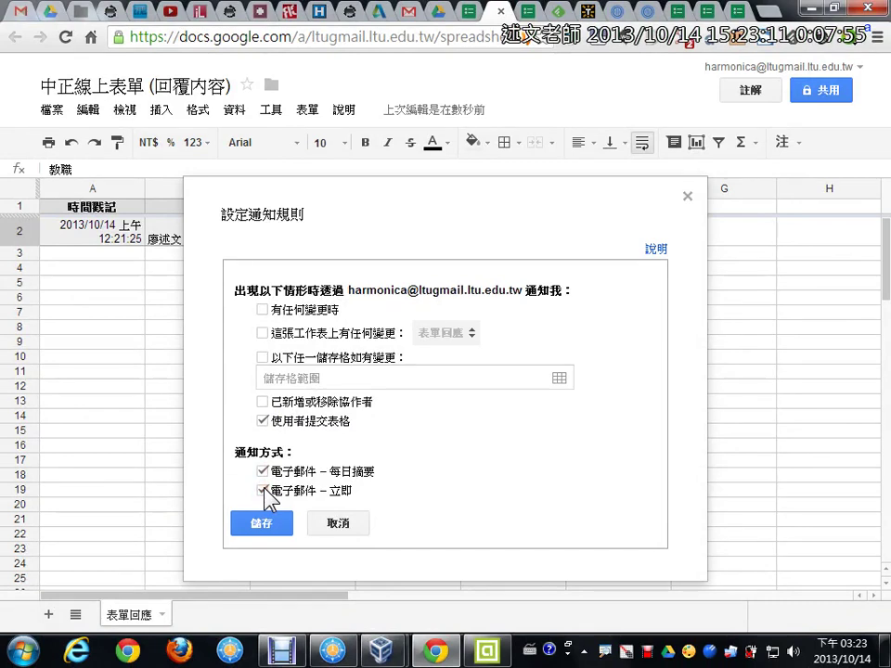
click(265, 492)
click(263, 472)
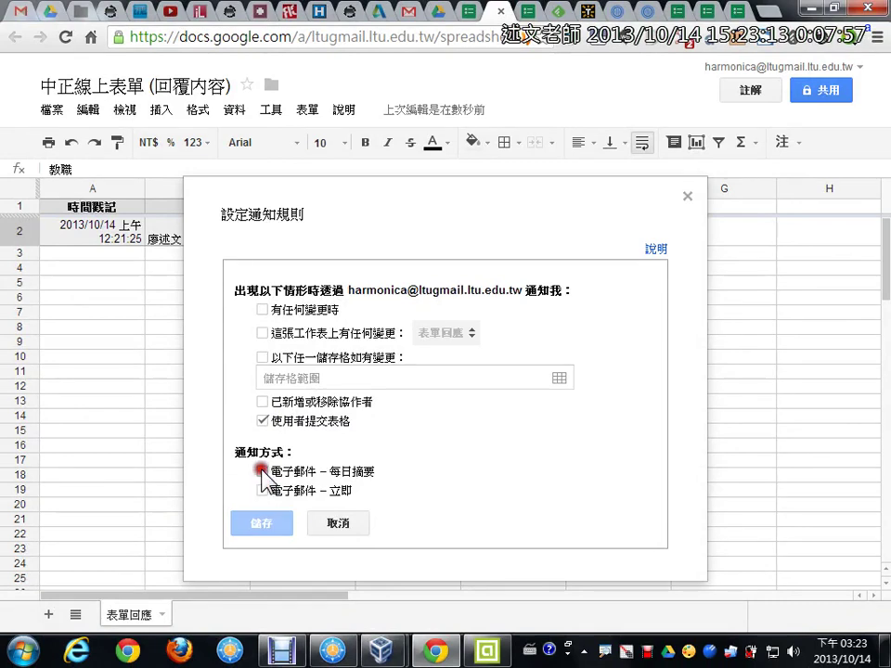
Step: Cancel the notification rules without saving, returning to the response sheet with its test response
click(285, 495)
click(311, 520)
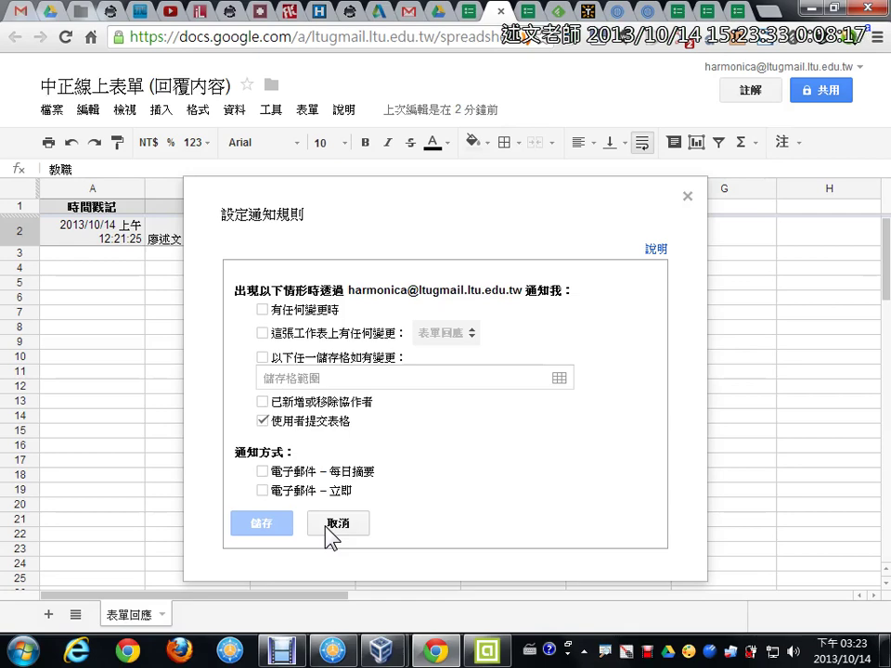
click(332, 524)
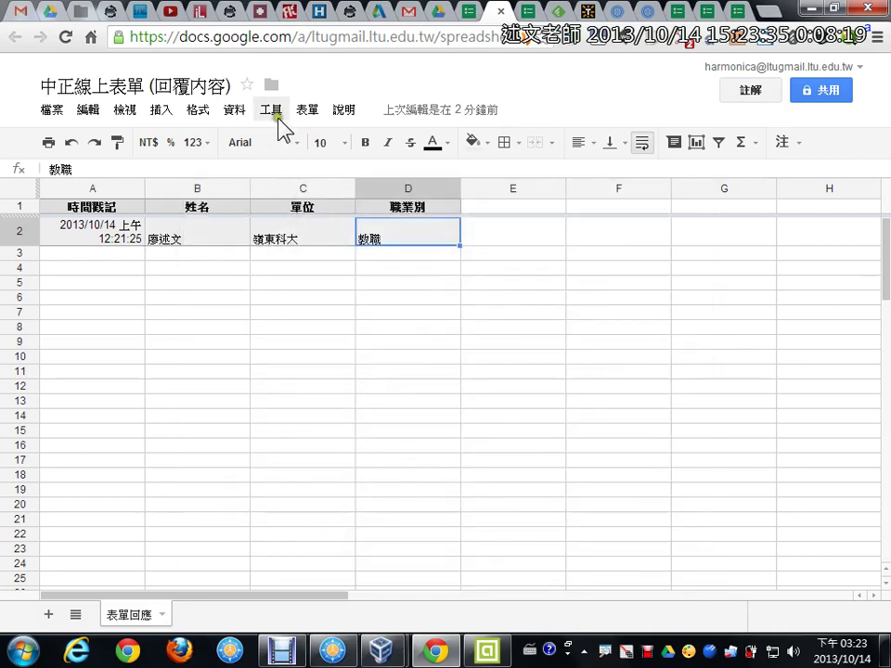
click(274, 114)
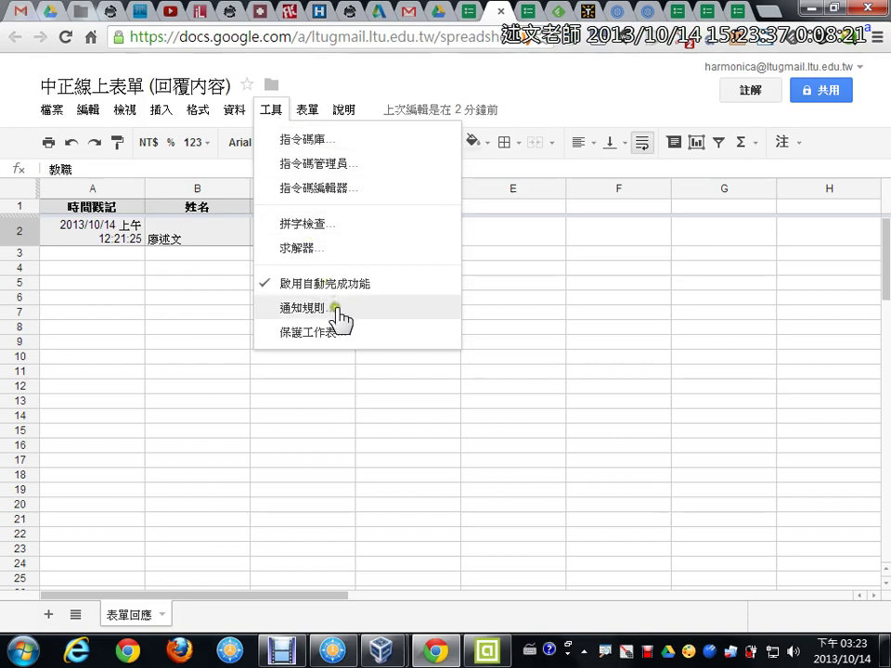